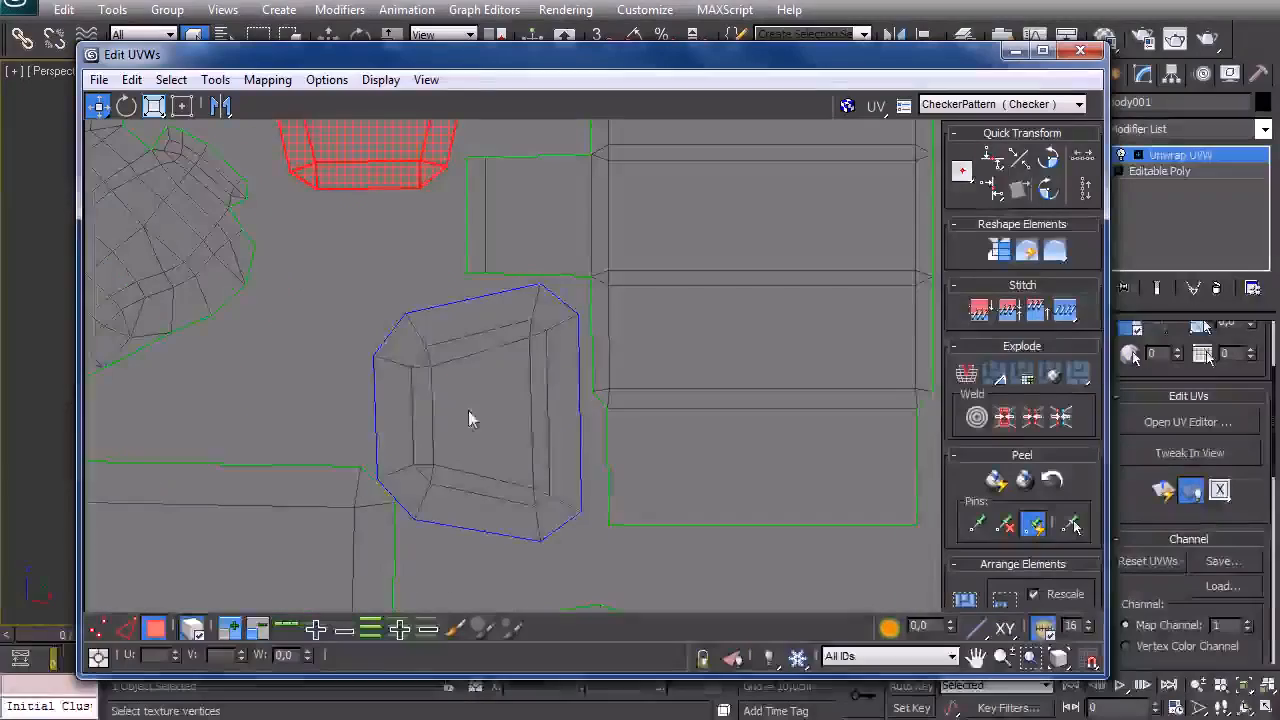
Nudge the tapered eight-sided shell and move the small square shell from outside the UV tile into the gap beside it
left_click_drag(460, 408, 457, 404)
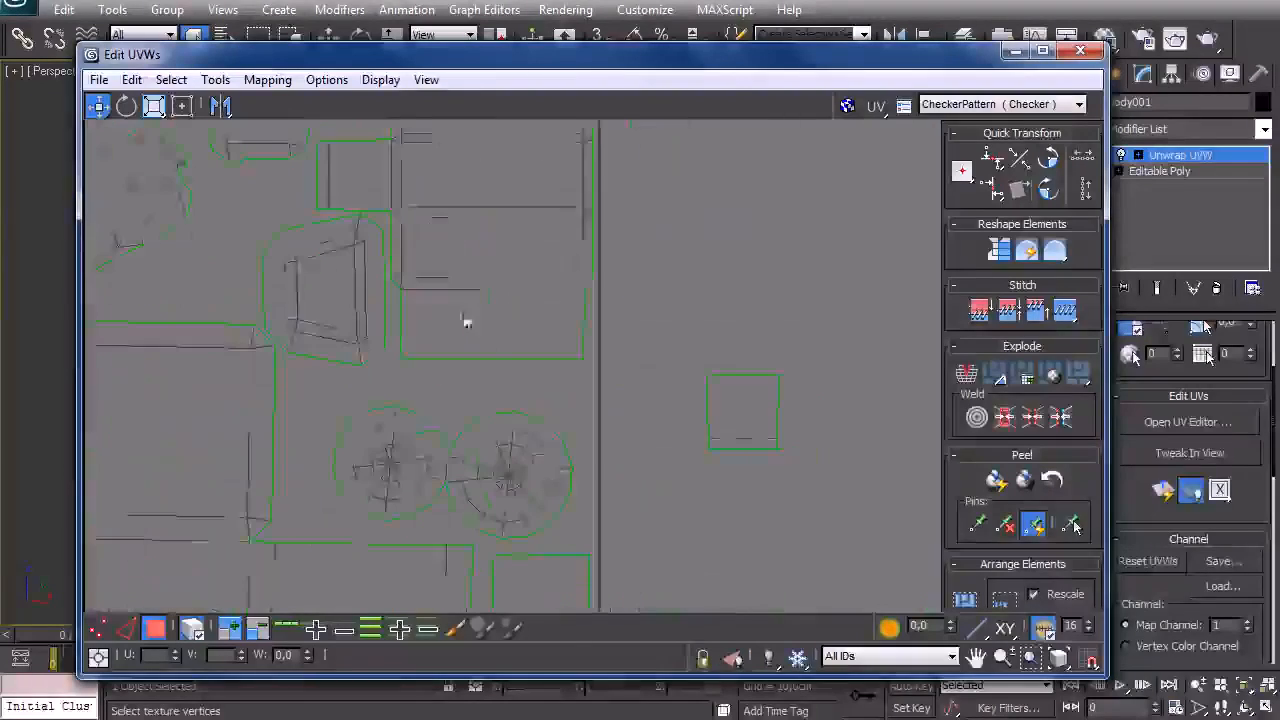
left_click_drag(677, 332, 806, 532)
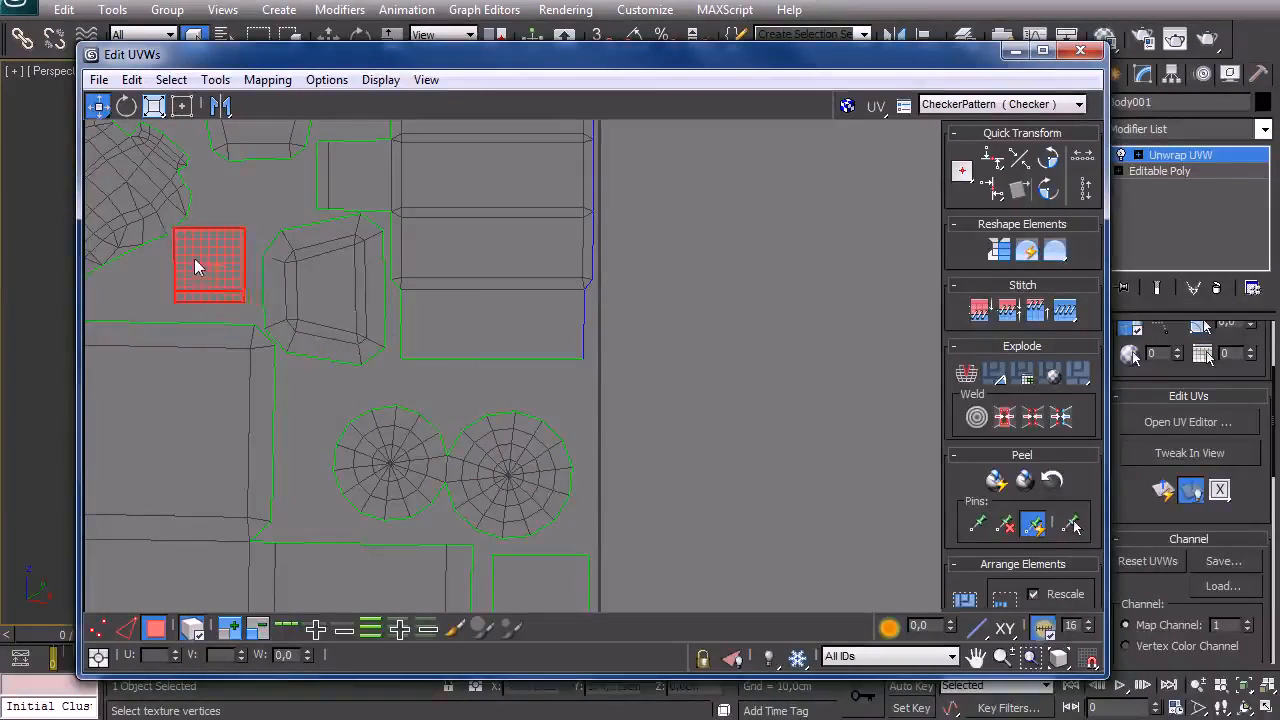
left_click_drag(202, 266, 198, 266)
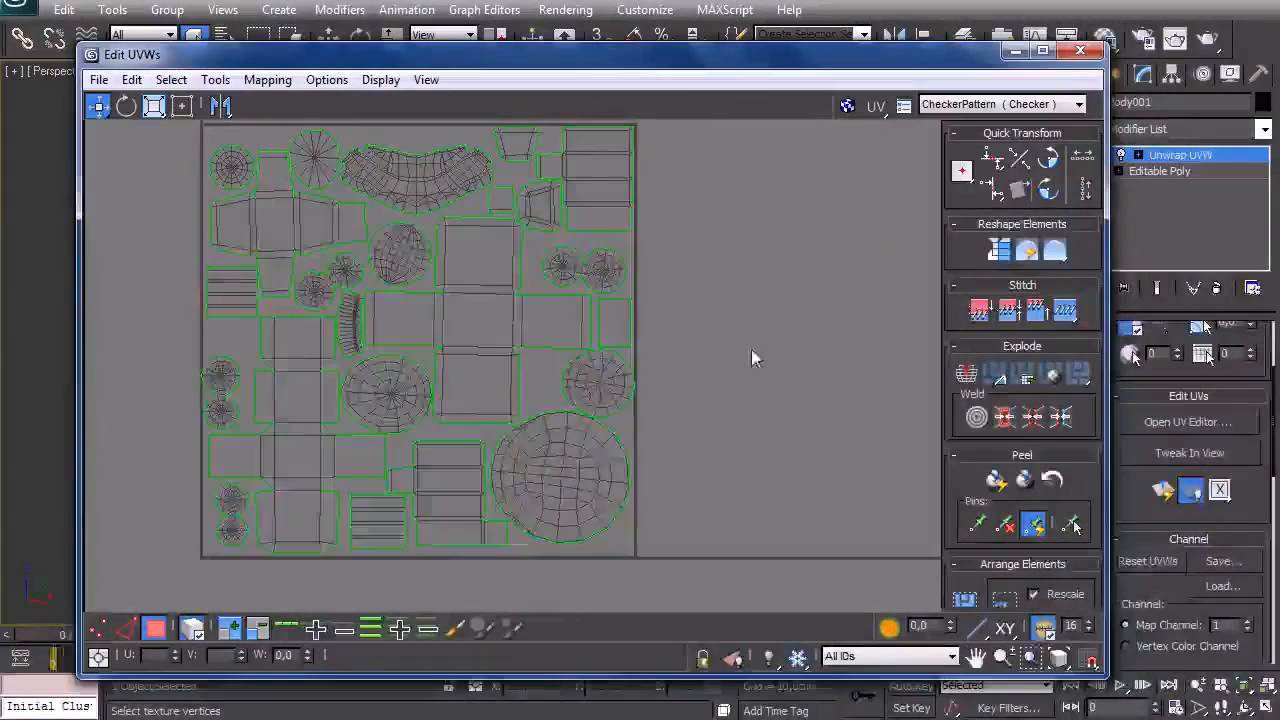
Nudge the four-panel box shell near the tile's lower edge to adjust its spacing from the striped square shell
scroll(540, 437, "up", 5)
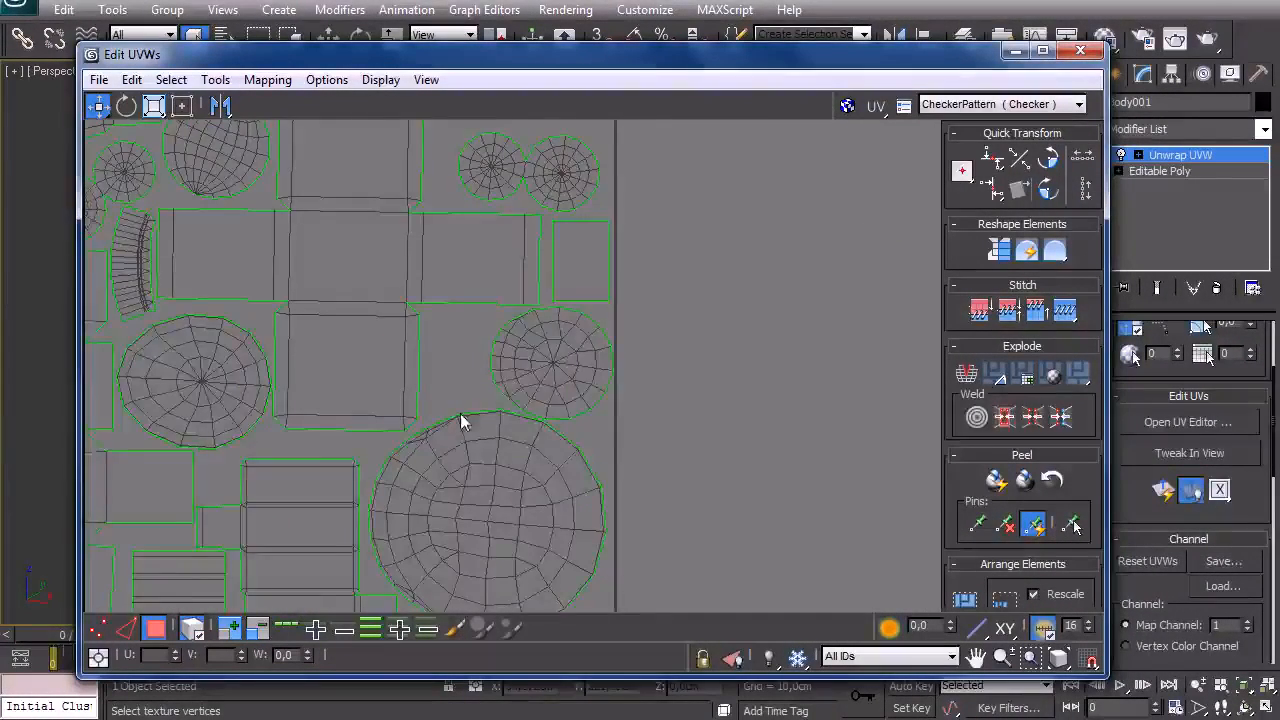
scroll(460, 420, "up", 2)
scroll(533, 325, "up", 2)
left_click(325, 428)
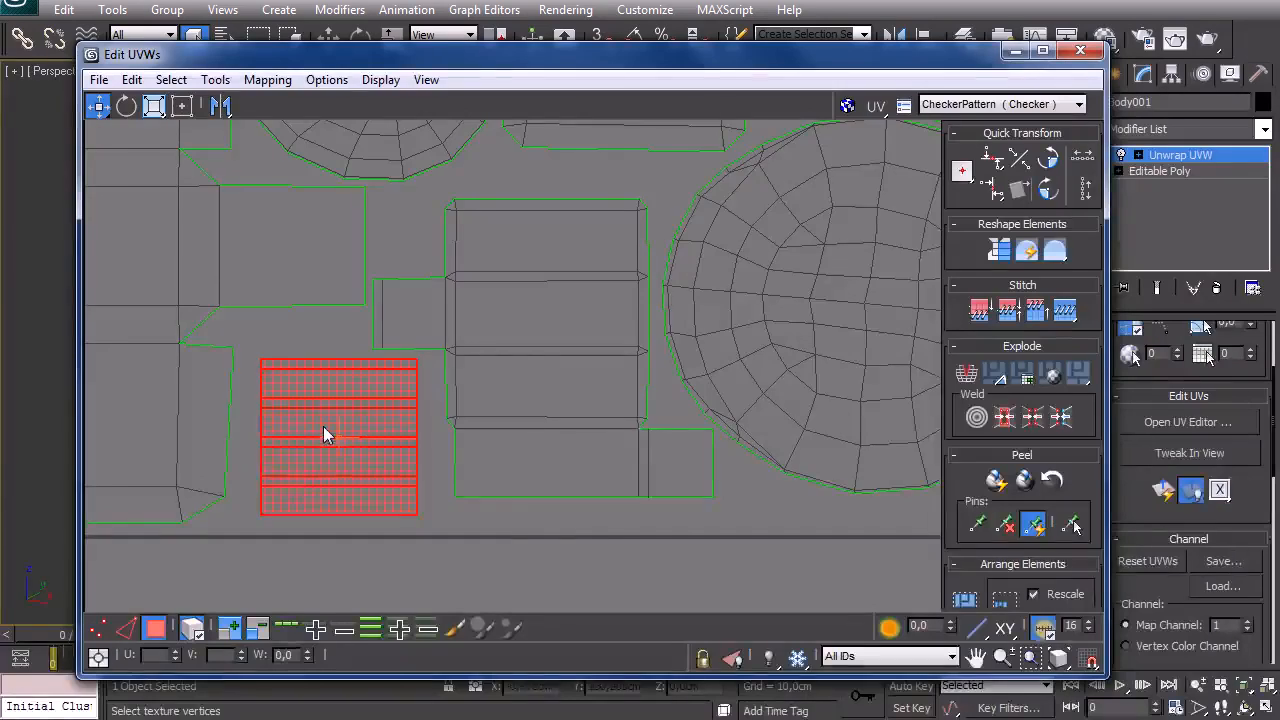
left_click(513, 378)
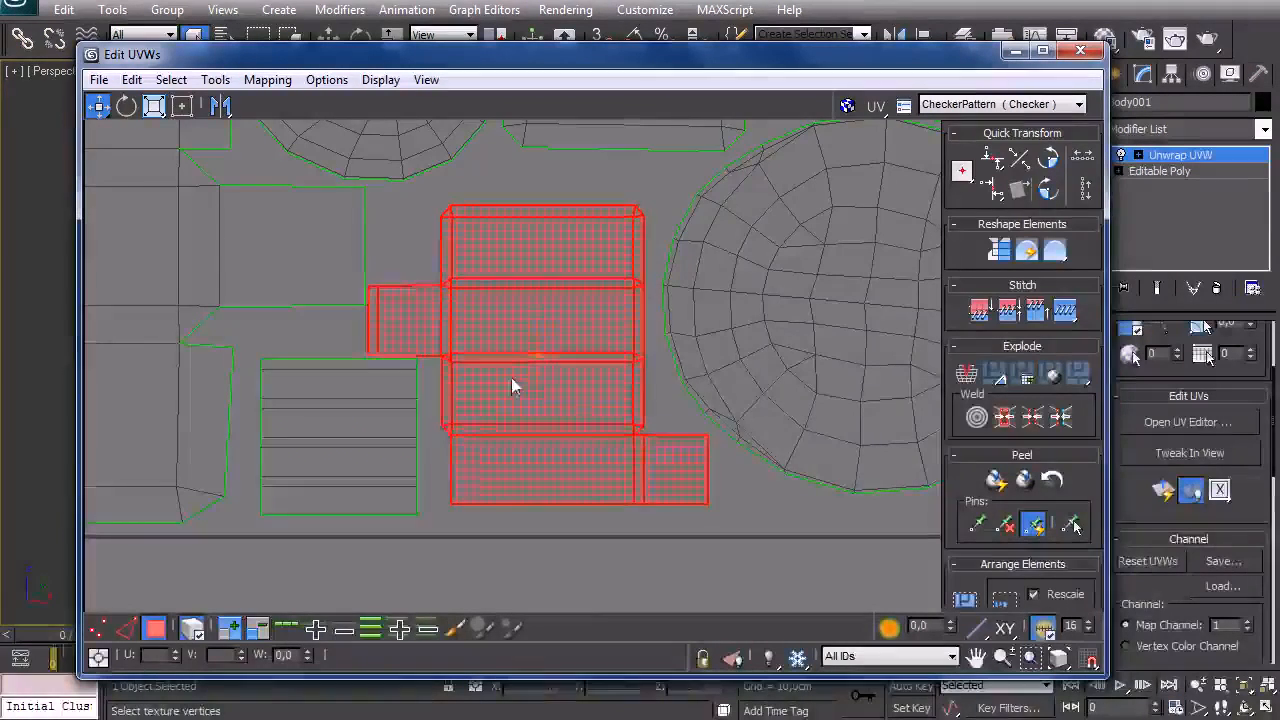
left_click(370, 455)
left_click(533, 361)
left_click_drag(541, 361, 537, 355)
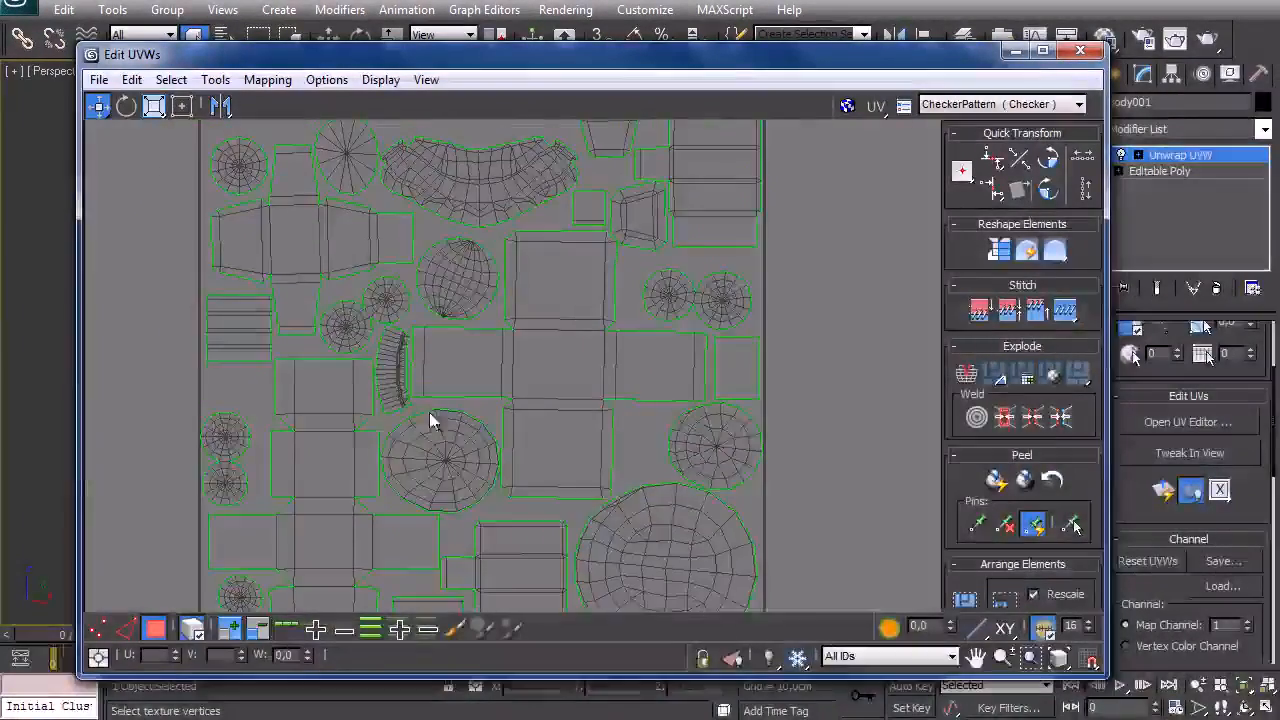
Move the larger cross-shaped finger shell from outside the UV tile into the gap above the wide curved shell
scroll(492, 345, "up", 3)
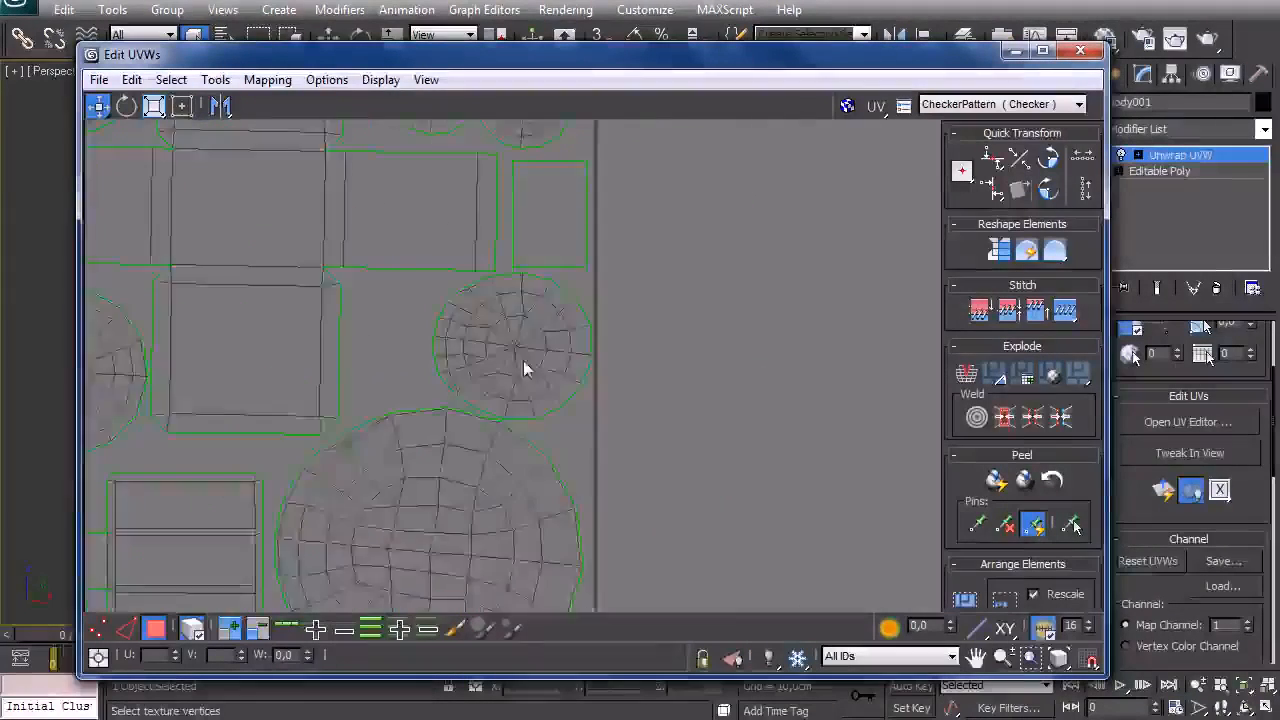
middle_click_drag(708, 436, 505, 423)
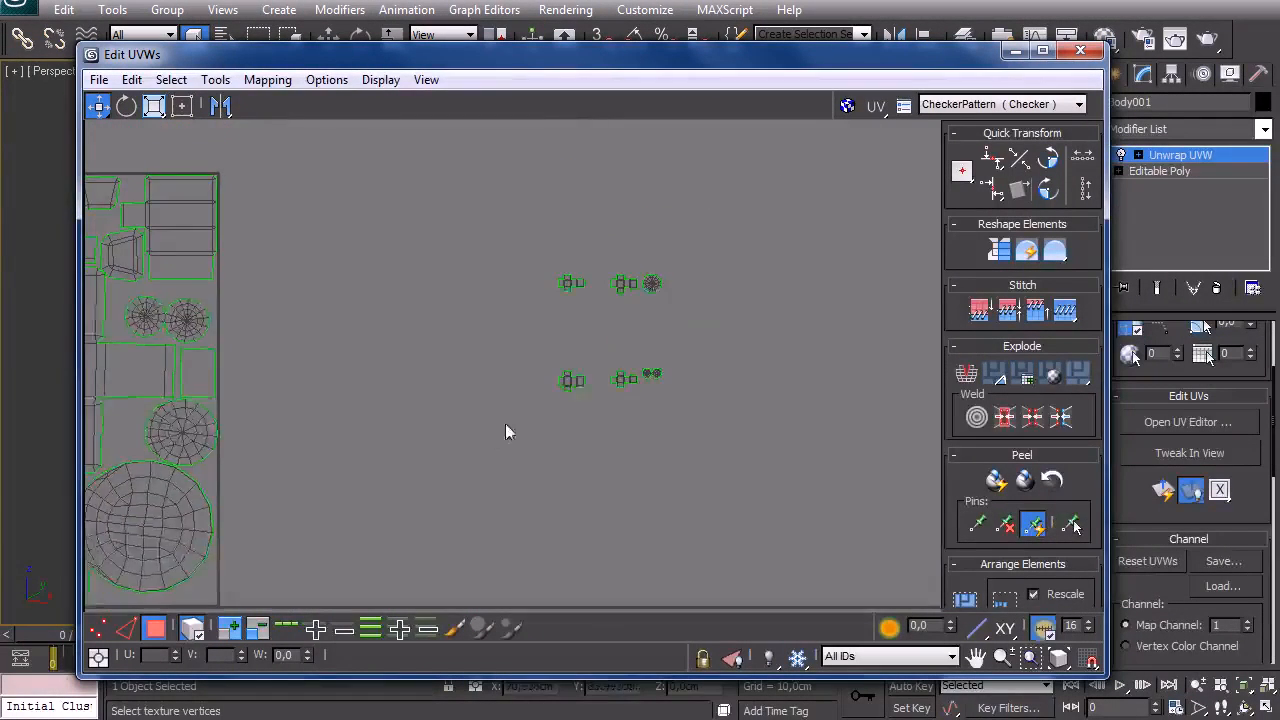
scroll(506, 426, "up", 2)
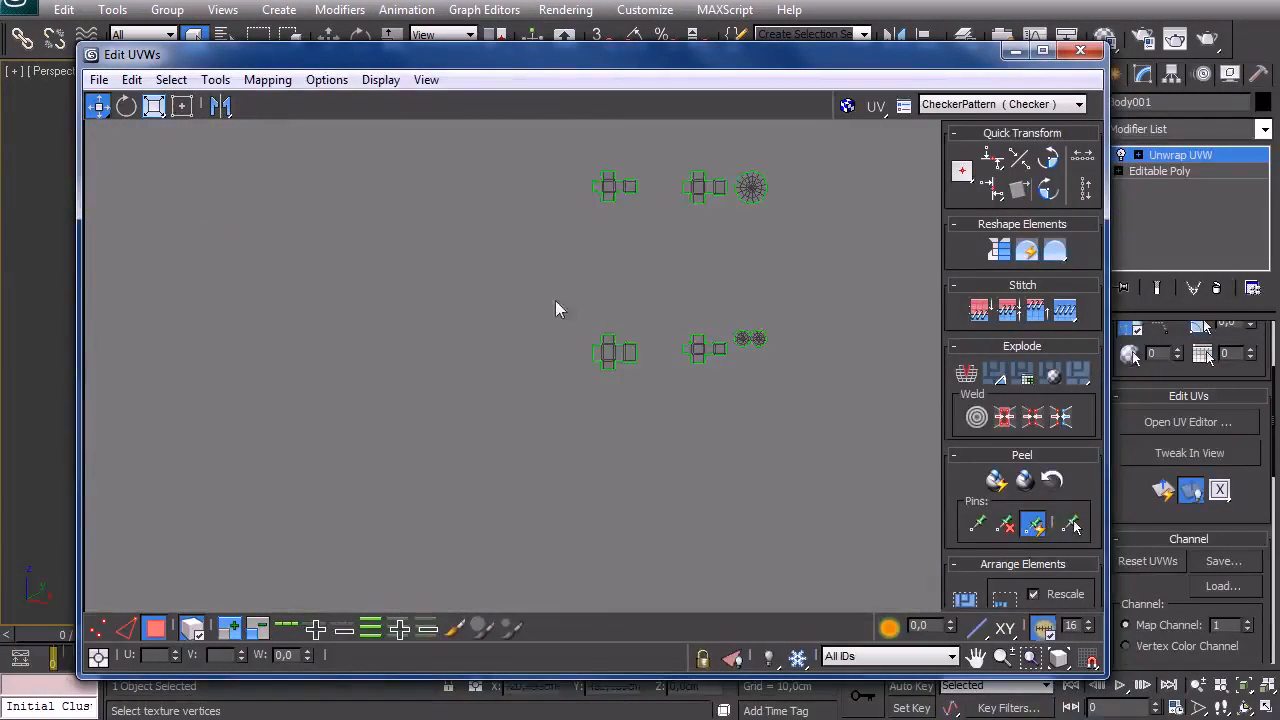
middle_click_drag(637, 399, 722, 413)
scroll(709, 386, "down", 2)
left_click_drag(709, 386, 212, 324)
middle_click_drag(330, 405, 553, 438)
left_click_drag(546, 436, 306, 253)
scroll(320, 307, "up", 3)
scroll(313, 273, "up", 2)
Rotate the cross-shaped shell above the wide curved shell a quarter turn so it stands upright
right_click(336, 236)
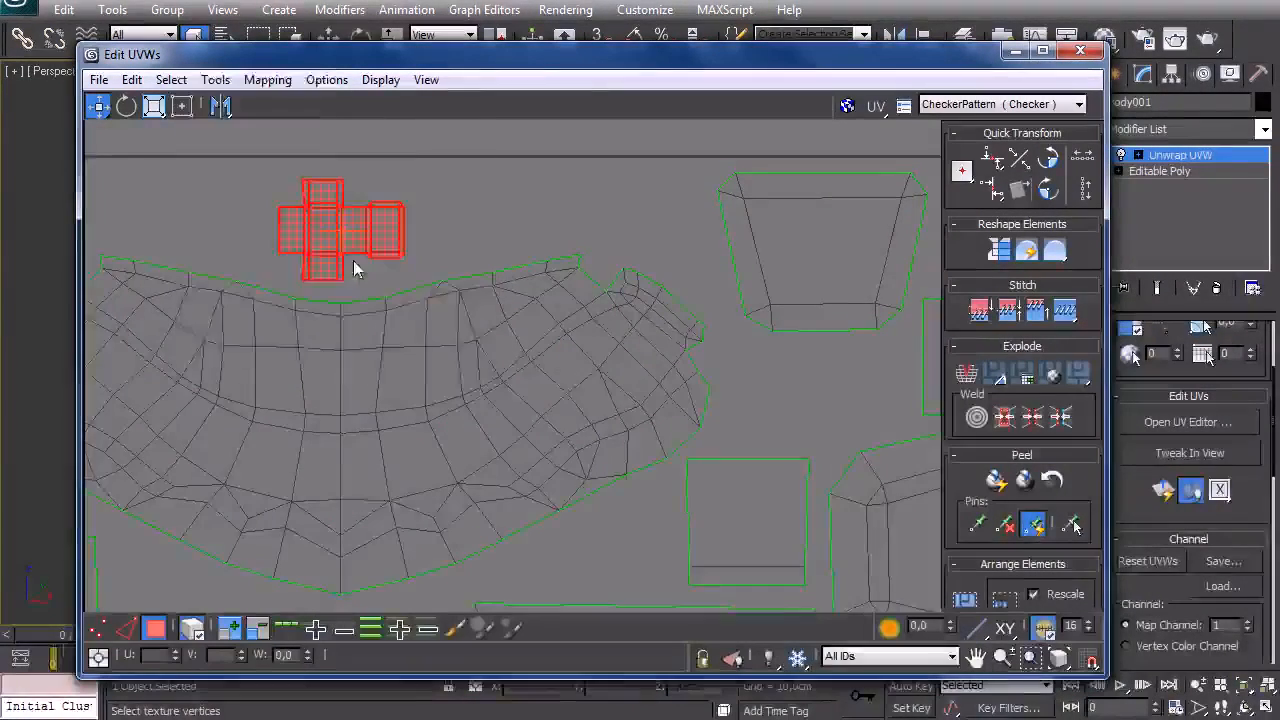
left_click(361, 268)
left_click_drag(356, 262, 343, 243)
Select all remaining small shells outside the UV tile and move them together to just above the tile's upper edge
scroll(477, 234, "down", 8)
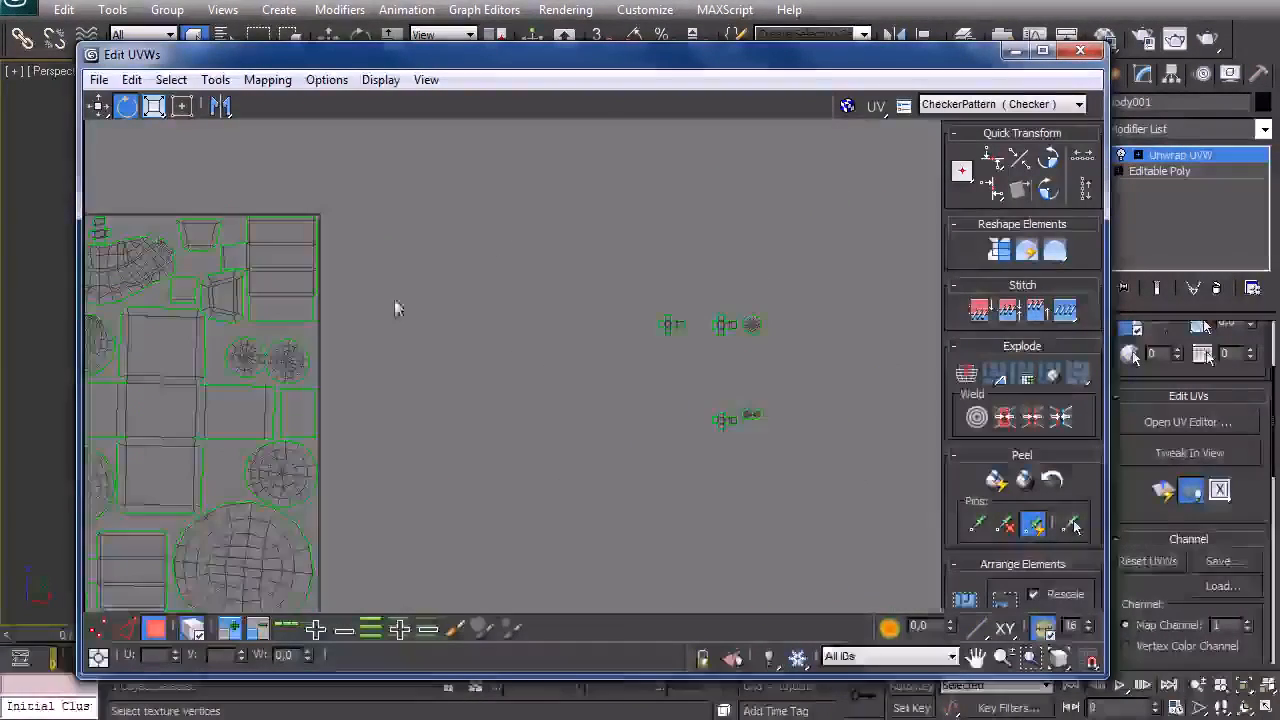
left_click_drag(591, 275, 723, 430)
left_click(689, 400)
left_click_drag(580, 251, 830, 436)
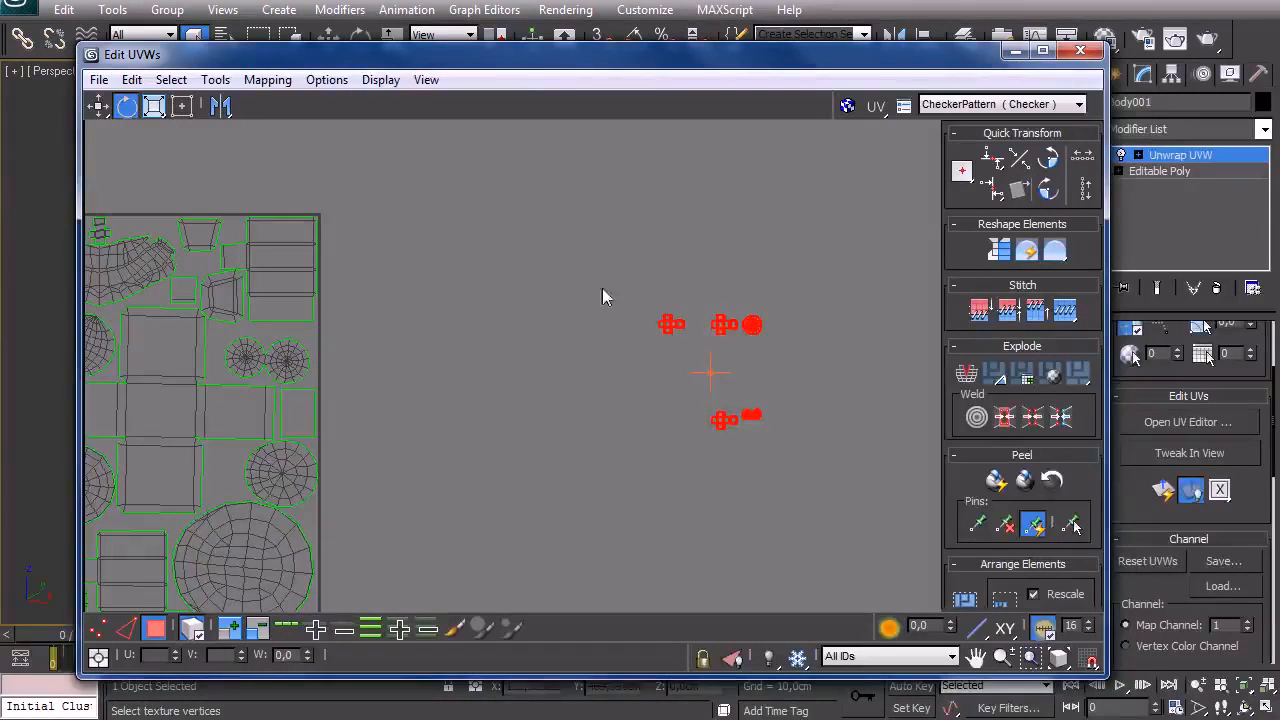
left_click(104, 107)
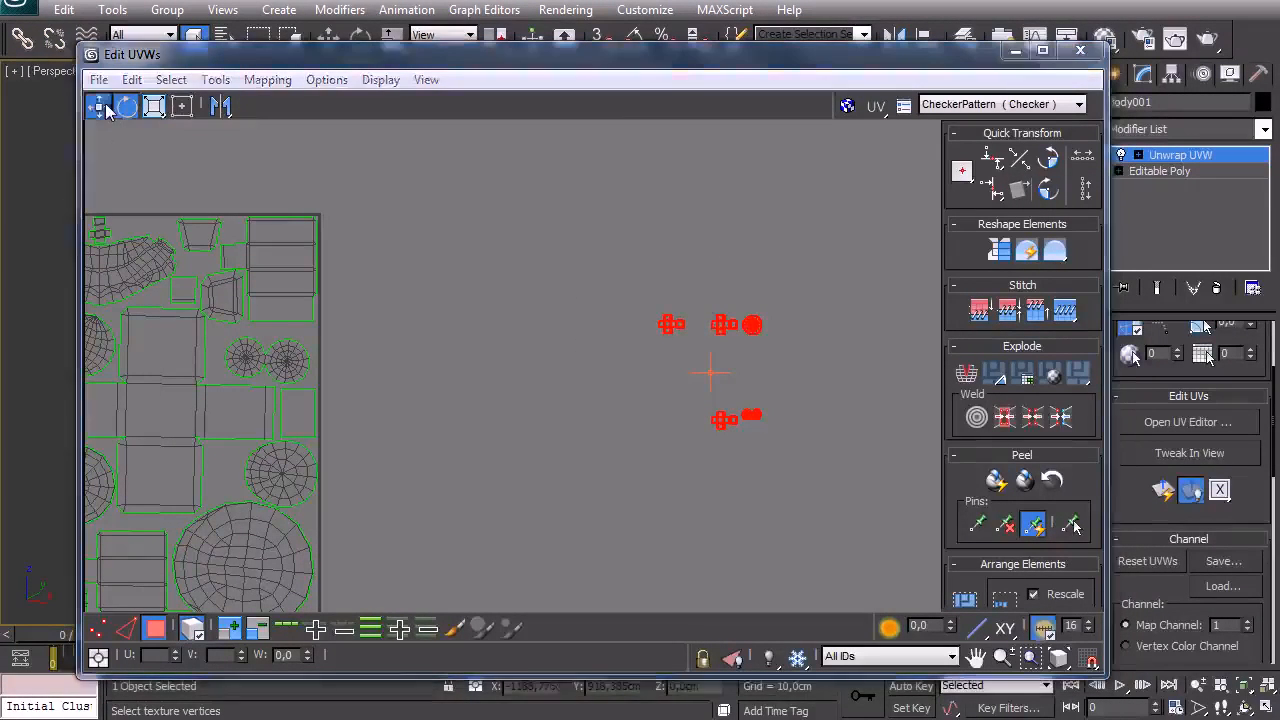
left_click(673, 330)
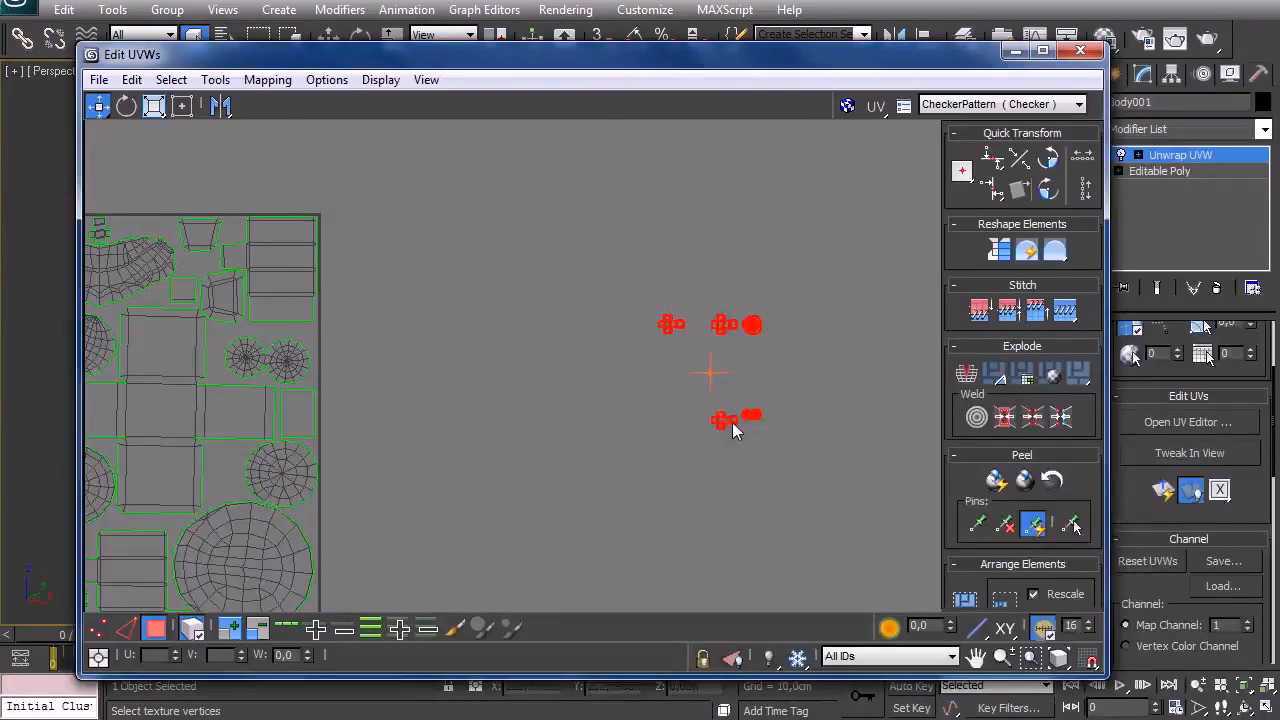
left_click_drag(622, 362, 194, 204)
Rotate a second cross-shaped finger shell upright and place it beside the first one above the wide curved shell
middle_click_drag(180, 252, 689, 406)
scroll(689, 406, "up", 1)
scroll(594, 372, "up", 2)
left_click_drag(639, 329, 508, 297)
left_click(452, 320)
key("e")
left_click_drag(492, 316, 492, 290)
right_click(493, 291)
left_click(519, 316)
left_click_drag(533, 379, 537, 390)
scroll(559, 467, "up", 4)
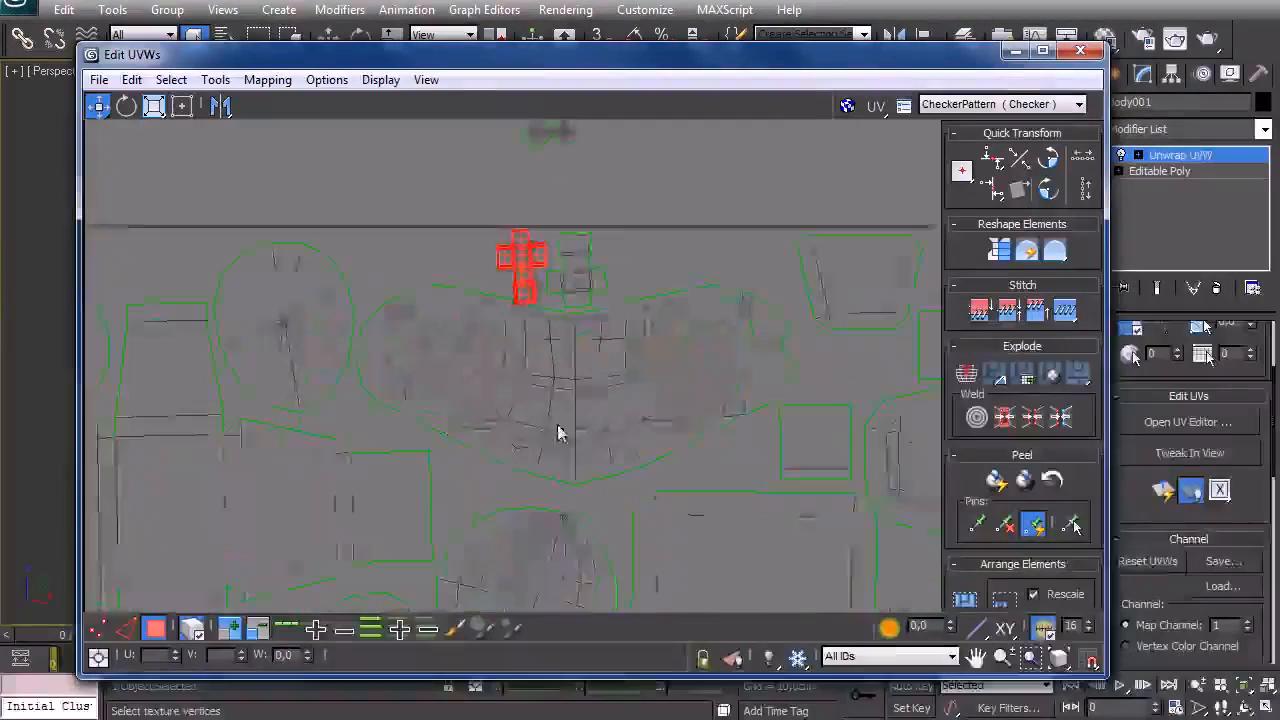
Nudge the small square shell within the gap between the wide curved shell and the tapered eight-sided shell
left_click(541, 407)
middle_click_drag(543, 420, 373, 348)
left_click_drag(752, 378, 762, 385)
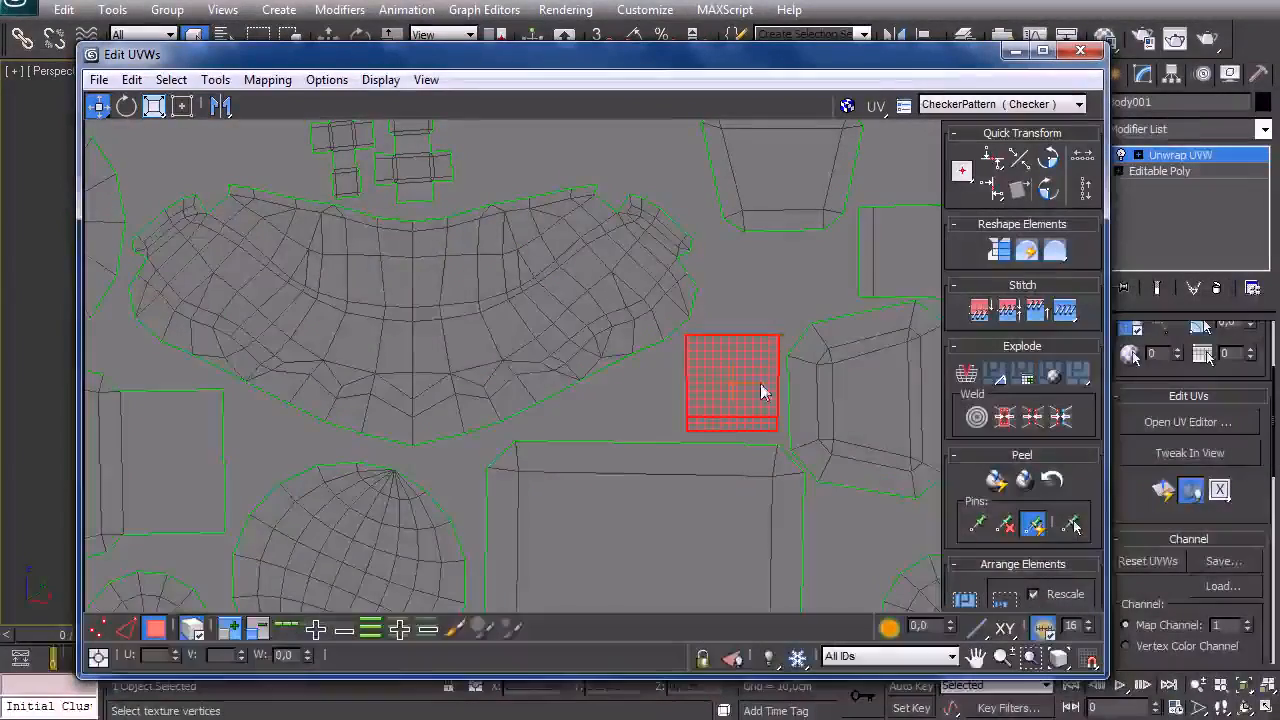
left_click(478, 371)
Move the paired circular shell into the tile beside the two upright cross-shaped shells
middle_click_drag(454, 384, 496, 434)
left_click(430, 238)
middle_click_drag(388, 244, 404, 396)
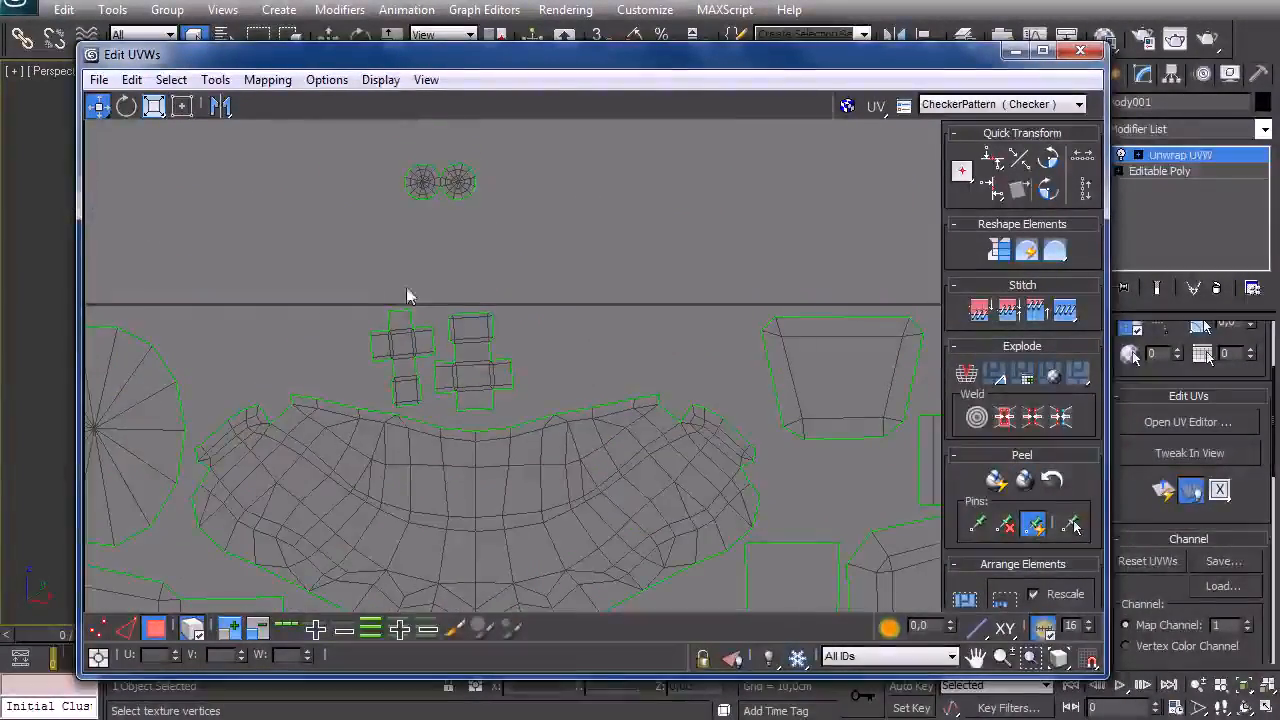
left_click_drag(463, 196, 586, 371)
scroll(600, 360, "down", 4)
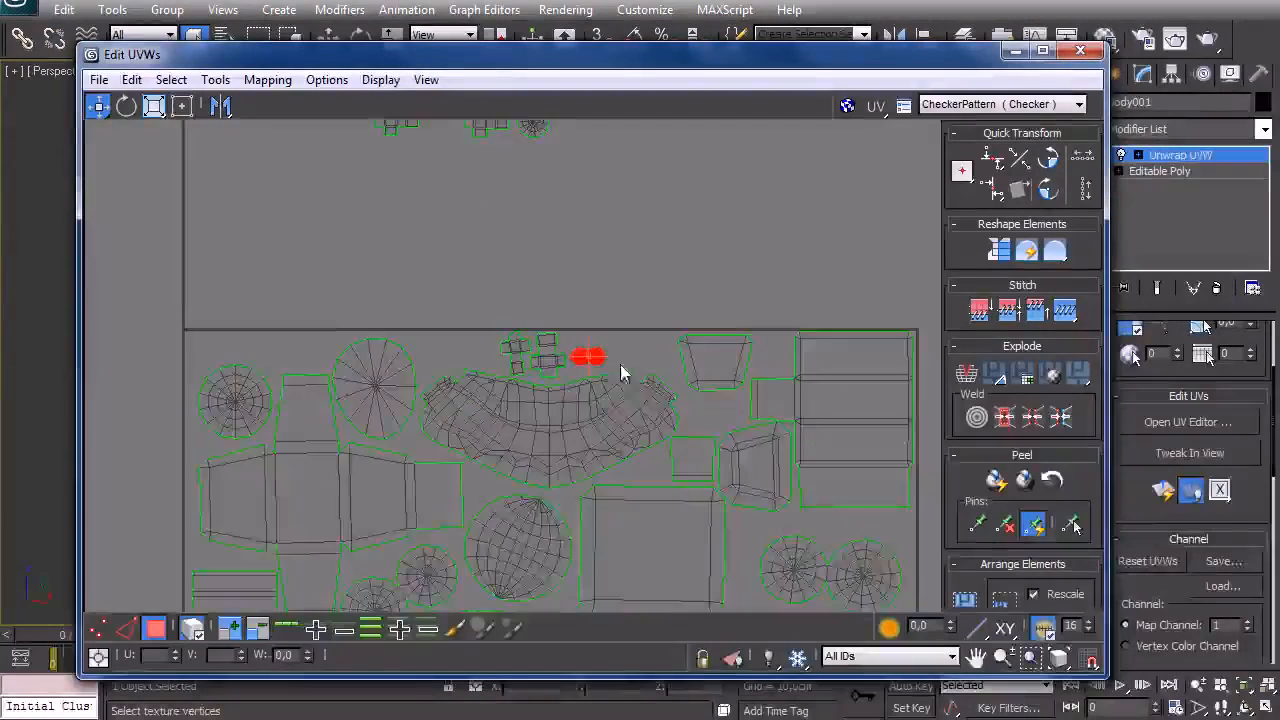
Line up the last two cross-shaped finger shells beside the upright ones, moving the paired circular shell back out above the tile
middle_click_drag(563, 231, 581, 303)
left_click_drag(422, 210, 320, 442)
left_click_drag(507, 208, 475, 429)
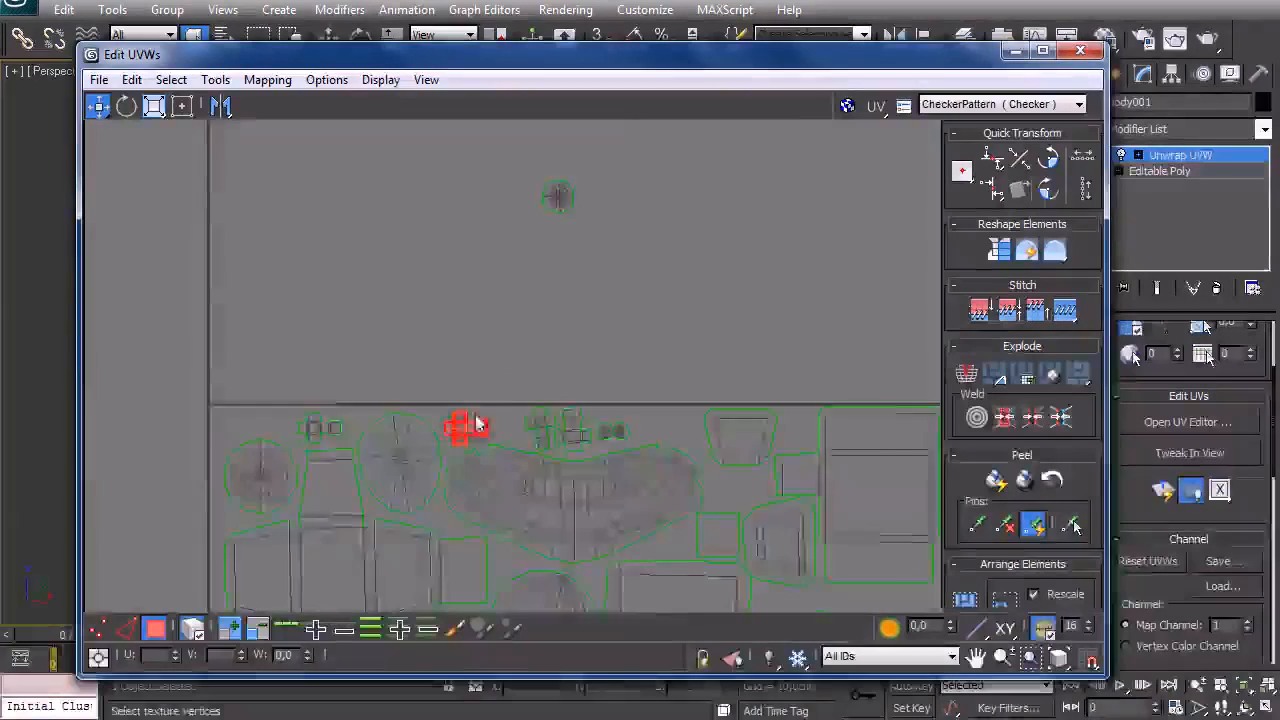
scroll(462, 439, "up", 2)
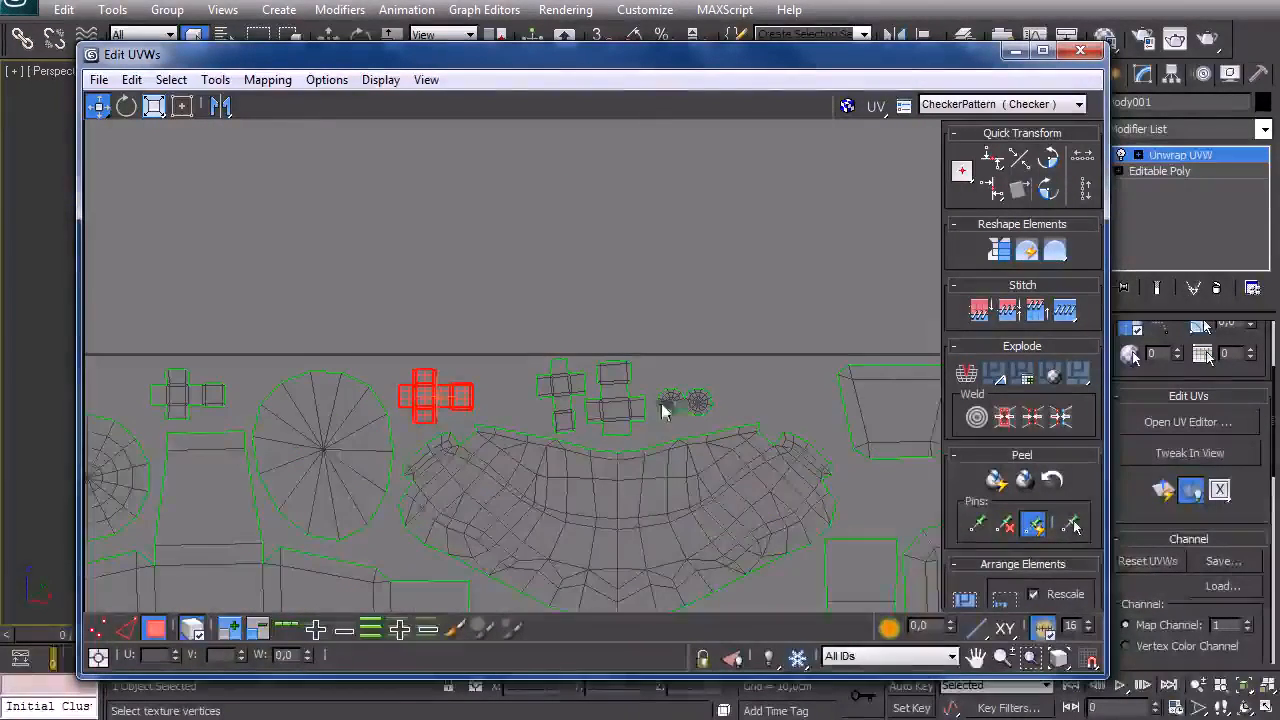
left_click_drag(680, 405, 320, 271)
left_click_drag(195, 402, 697, 395)
left_click_drag(466, 410, 795, 396)
Move the single small circular shell into the gap between the two round shells at the tile's upper edge
middle_click_drag(563, 230, 559, 343)
scroll(559, 343, "down", 2)
left_click(577, 178)
left_click_drag(421, 471, 277, 484)
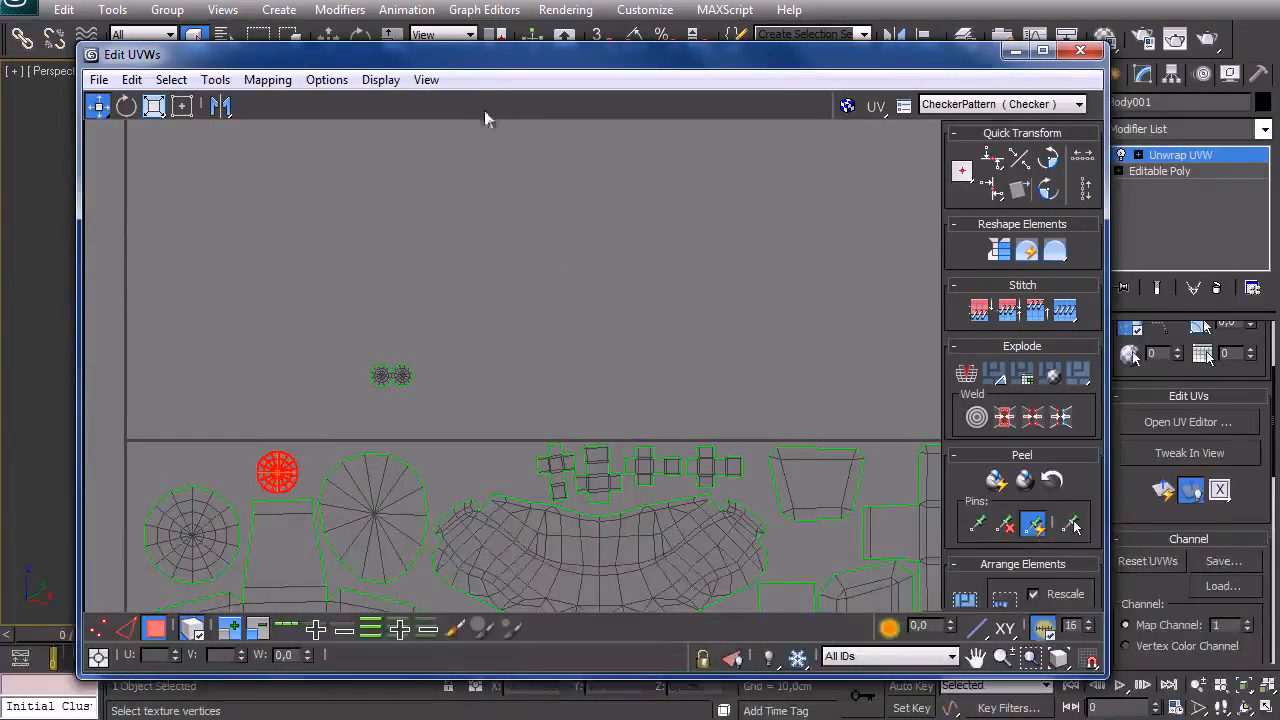
Move the UV editor window aside to reveal the model and place the small circular eye shell below the striped shell
left_click_drag(470, 60, 907, 92)
scroll(874, 350, "down", 2)
middle_click_drag(777, 331, 951, 286)
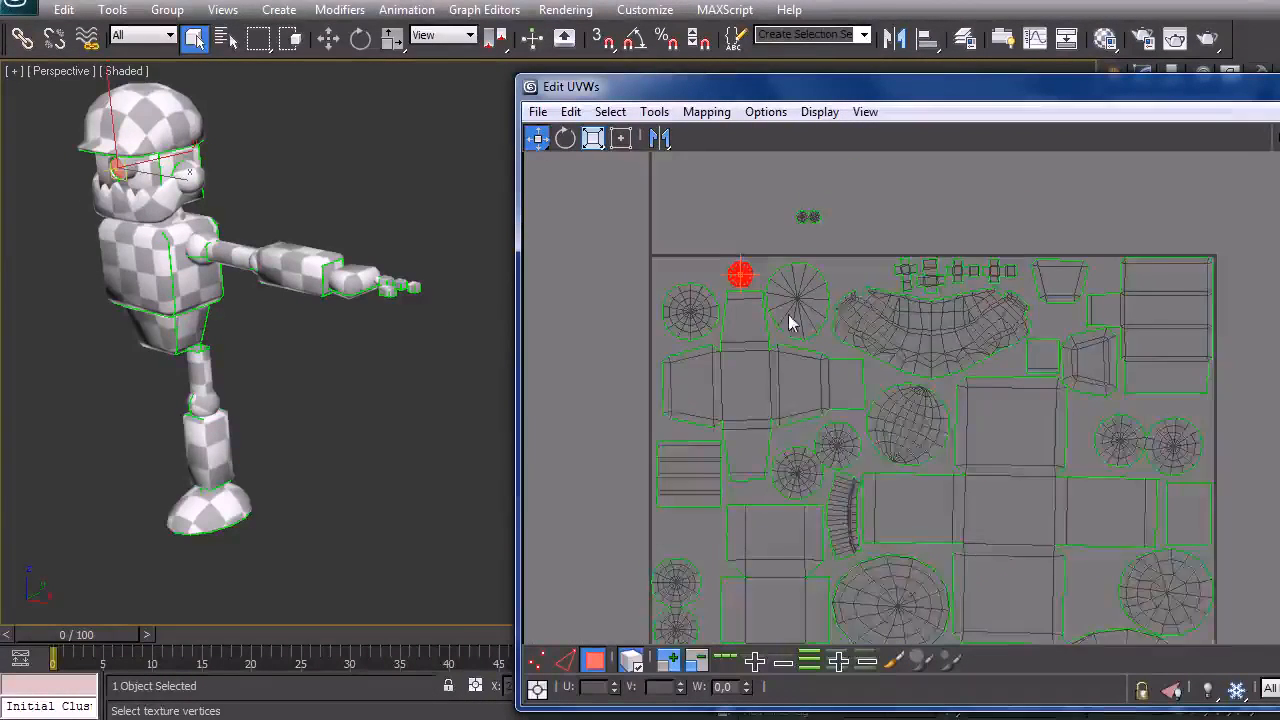
scroll(788, 322, "up", 2)
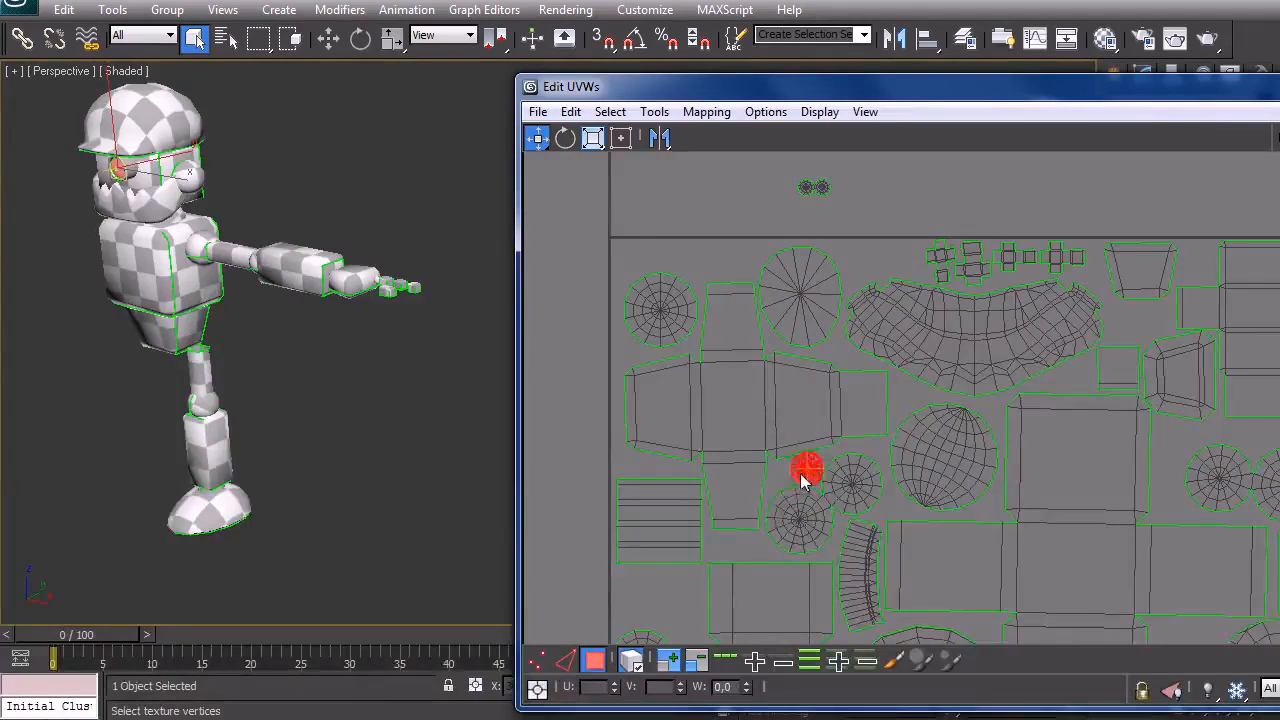
middle_click_drag(790, 560, 763, 370)
scroll(763, 373, "up", 2)
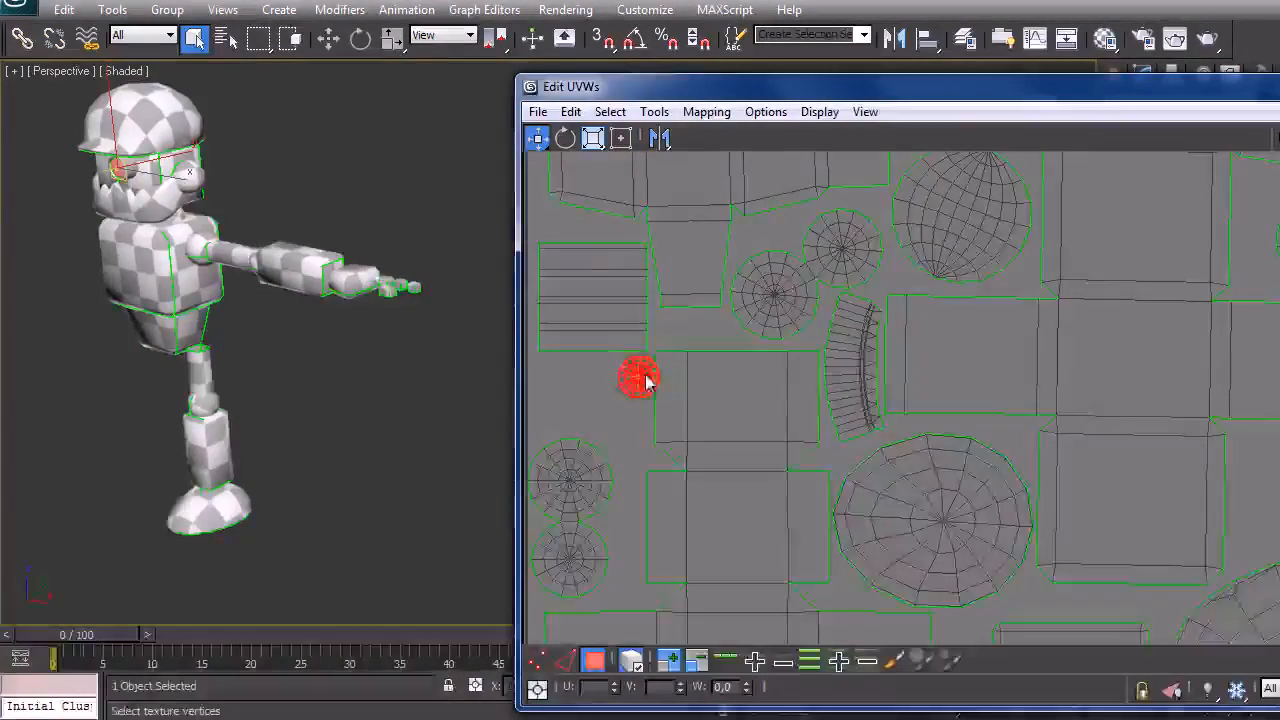
scroll(640, 405, "down", 2)
Scale up the small circular eye shell slightly and fit it into the gap below the striped shell
scroll(646, 418, "up", 3)
right_click(638, 436)
left_click(660, 482)
right_click(638, 455)
left_click(658, 503)
left_click_drag(647, 473, 651, 449)
right_click(650, 450)
left_click(663, 462)
left_click(570, 382)
scroll(602, 404, "down", 3)
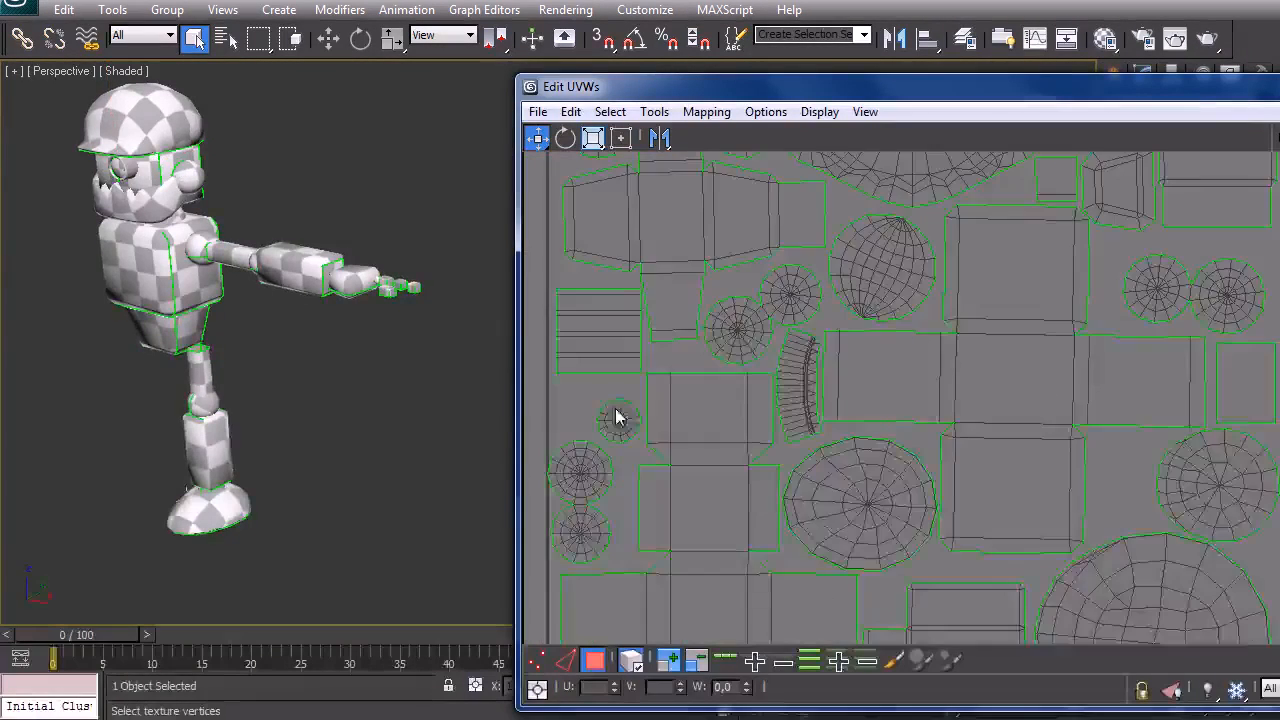
Move the paired circular shell from above the tile into the gap between the large round shell and the finger shells
middle_click_drag(643, 400, 712, 480)
middle_click_drag(715, 377, 664, 551)
left_click_drag(729, 203, 808, 277)
scroll(762, 283, "up", 5)
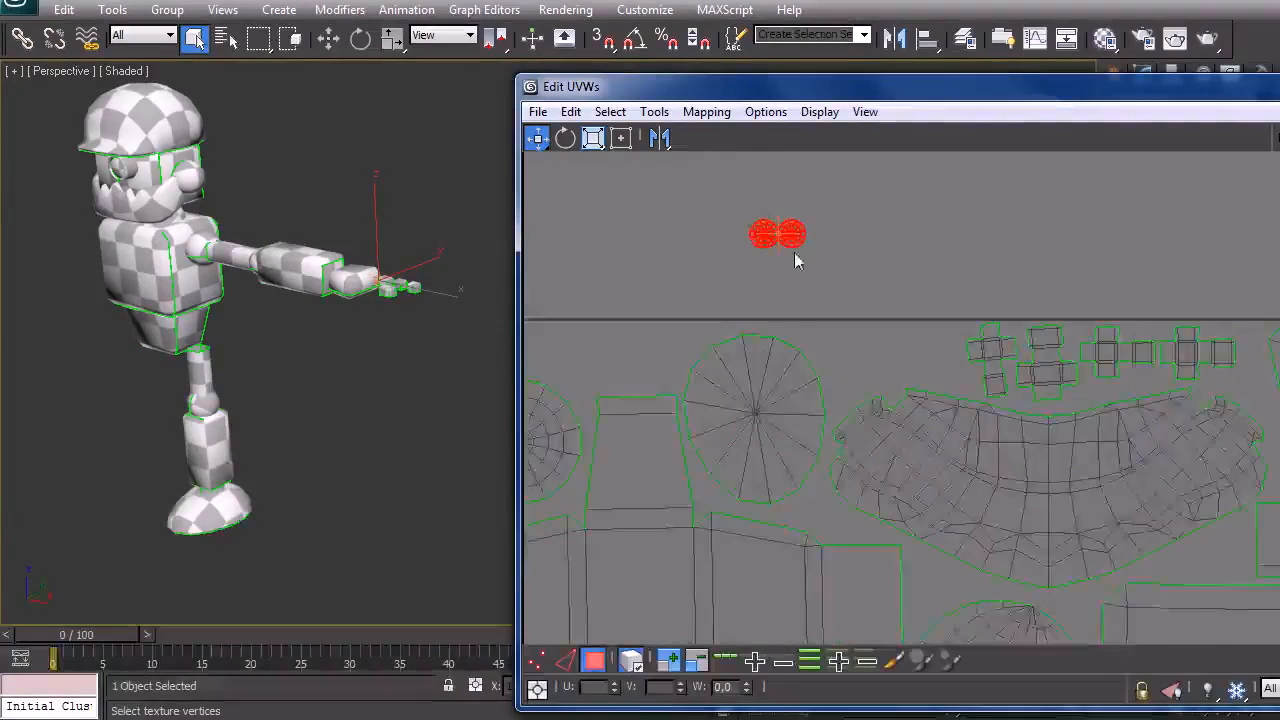
middle_click_drag(784, 255, 702, 245)
left_click_drag(683, 226, 856, 429)
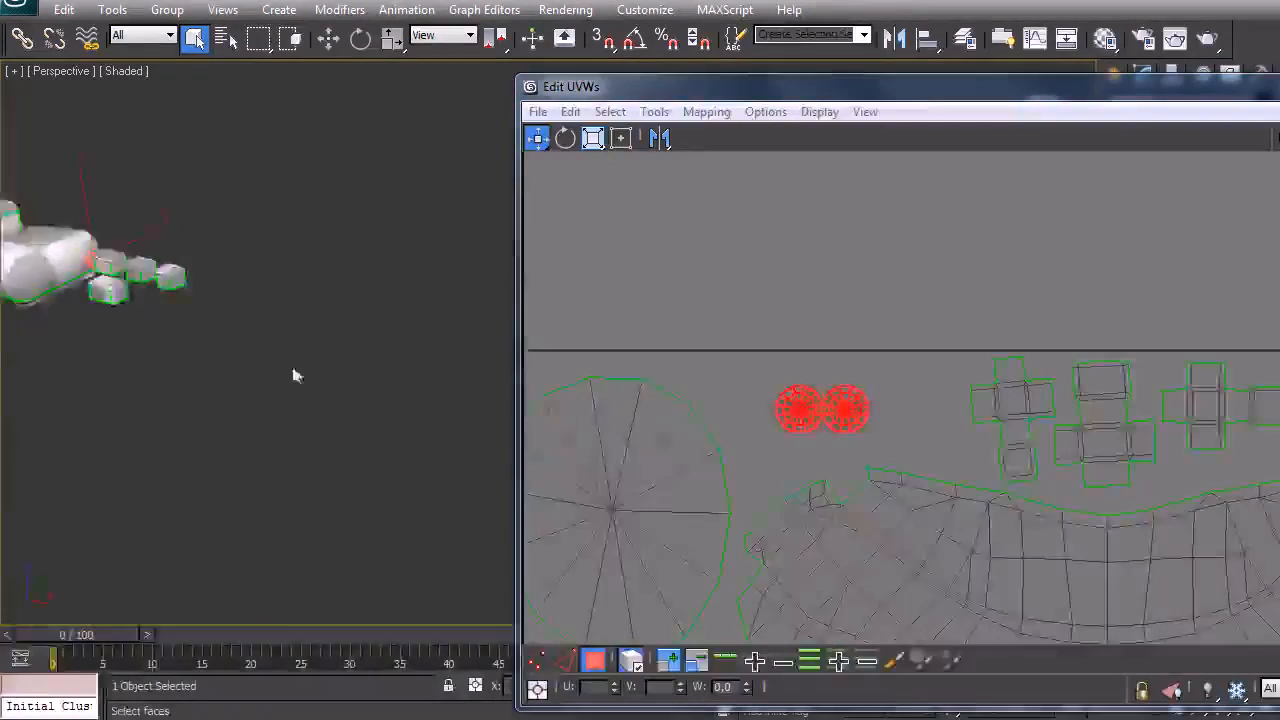
Scale up the paired circular shell to fill the gap above the wide curved shell
right_click(845, 405)
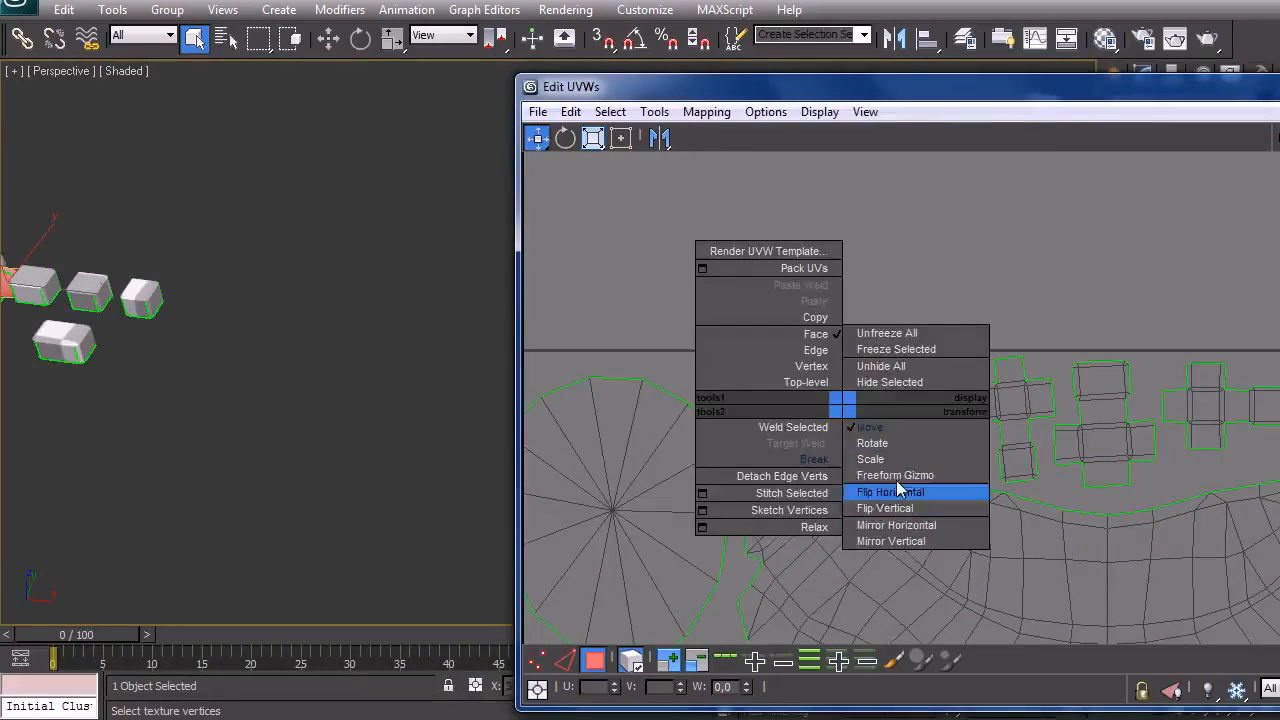
left_click(886, 459)
left_click_drag(840, 418, 829, 383)
middle_click_drag(901, 392, 834, 342)
left_click_drag(755, 393, 795, 384)
left_click(778, 373)
scroll(919, 366, "down", 2)
Match the cross-shaped shells to the model's fingers and select the entire thumb shell
middle_click_drag(919, 366, 776, 329)
middle_click_drag(891, 400, 1134, 263)
scroll(1134, 263, "down", 2)
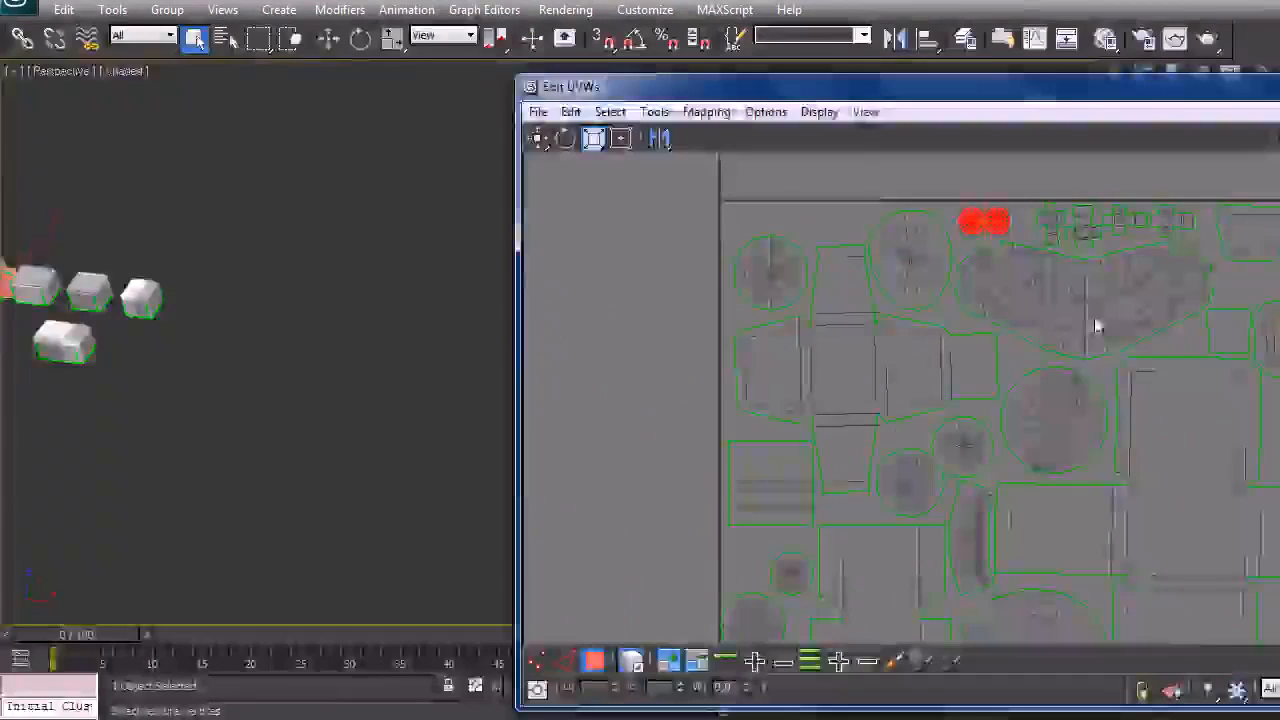
middle_click_drag(997, 357, 806, 386)
left_click(865, 260)
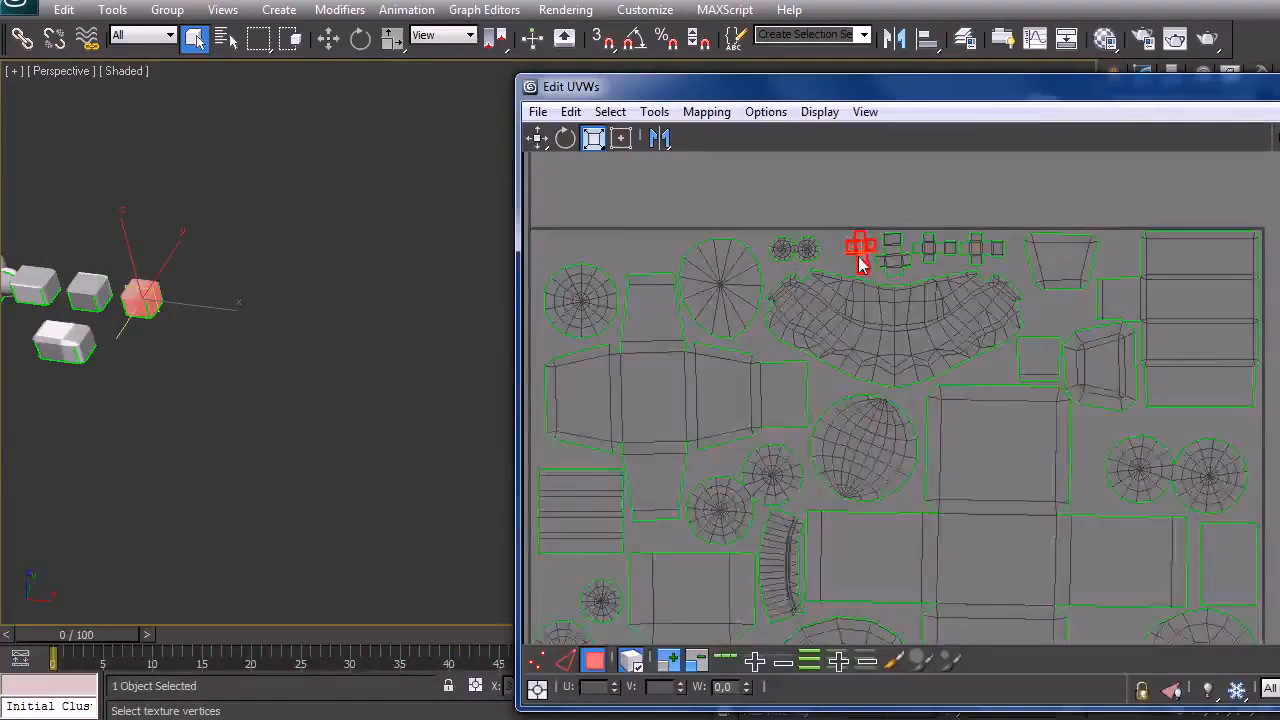
scroll(865, 260, "up", 1)
left_click(62, 360)
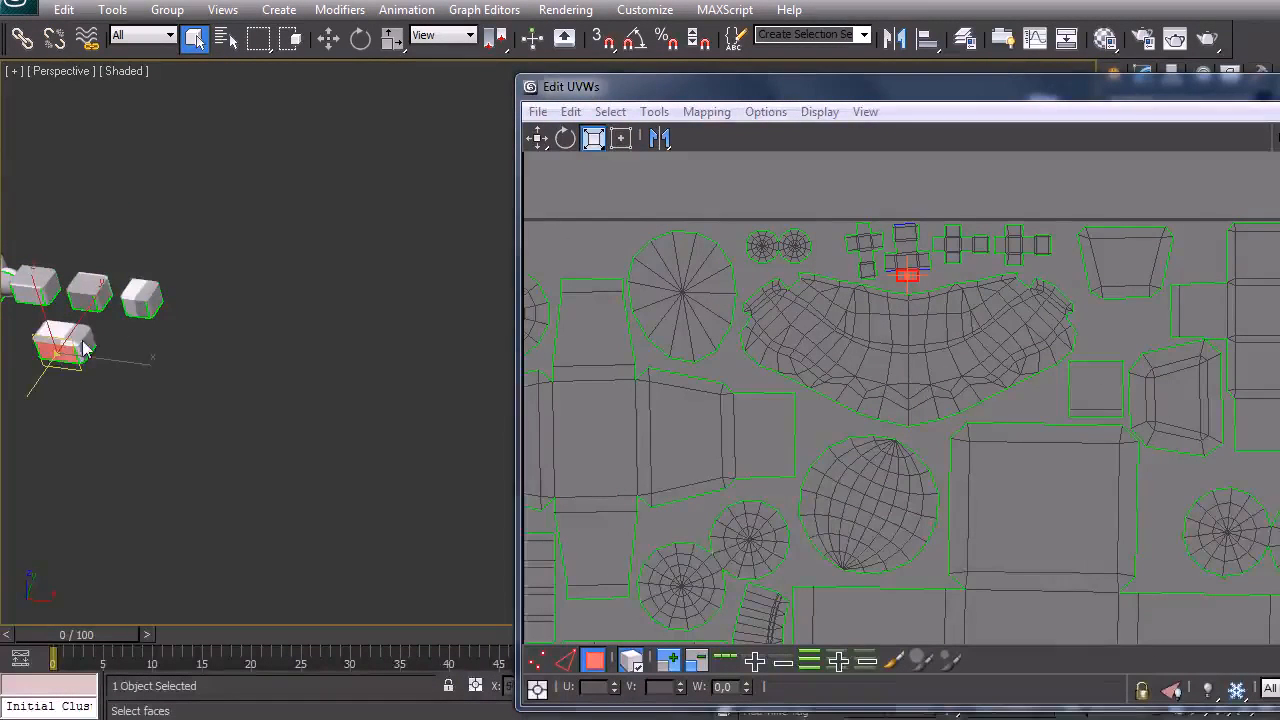
left_click(922, 262)
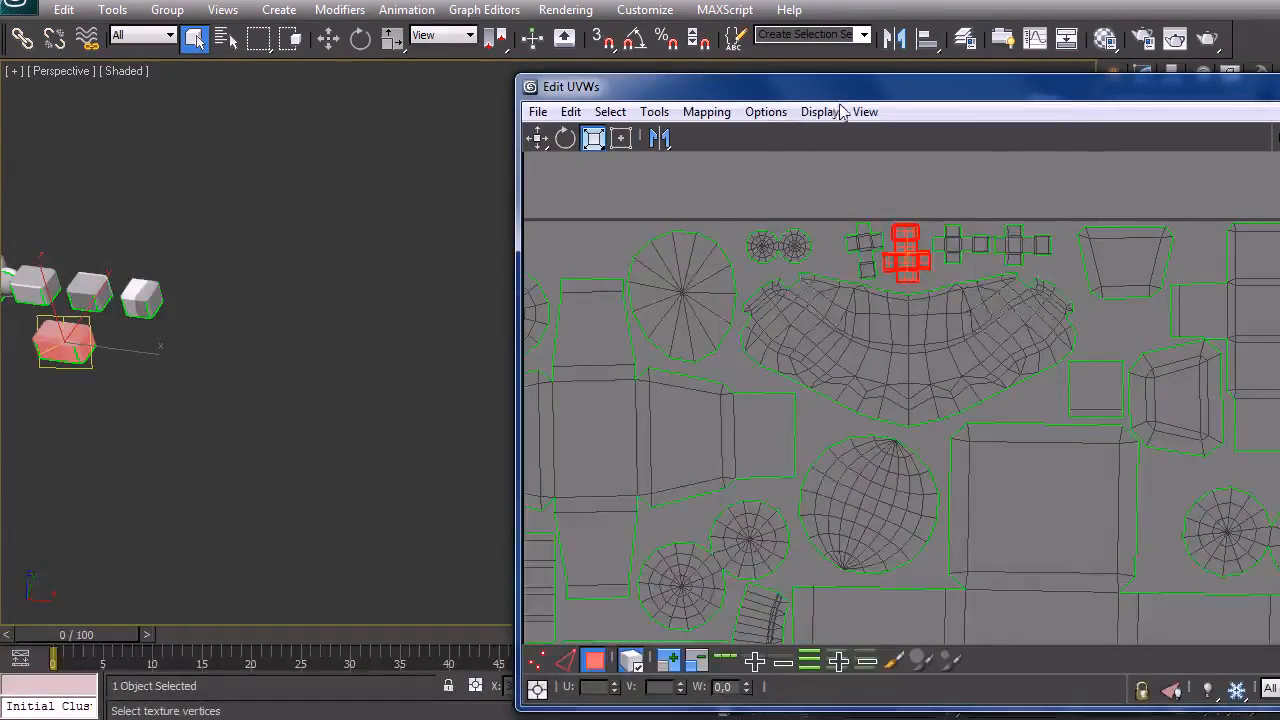
Reposition the UV editor window so its tool panels are in view while the model's fingers stay visible
left_click(824, 110)
left_click(828, 98)
left_click_drag(806, 89, 378, 78)
left_click_drag(505, 74, 671, 67)
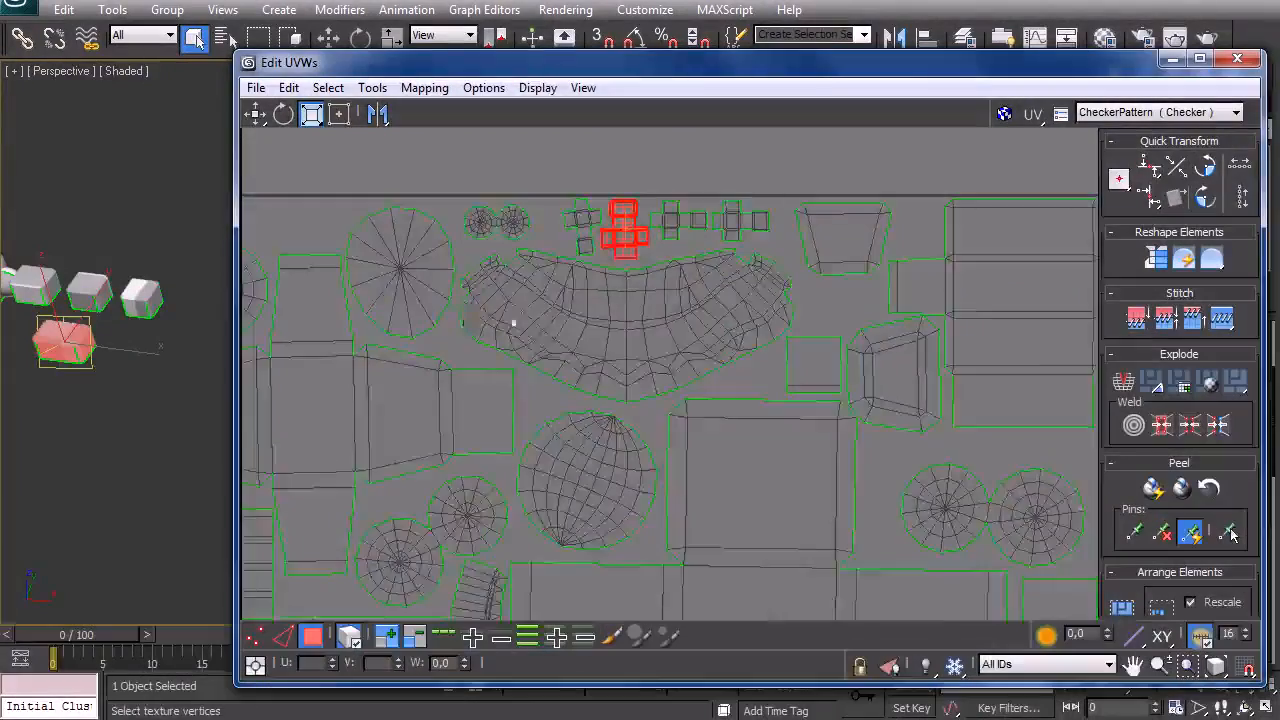
Move the thumb shell into the gap below the striped shell beside the small circular shell and scale it up slightly
middle_click_drag(500, 322, 655, 277)
scroll(655, 280, "down", 1)
right_click(743, 212)
left_click(763, 234)
left_click_drag(757, 227, 477, 218)
left_click_drag(452, 500, 418, 560)
scroll(415, 555, "up", 3)
right_click(414, 560)
left_click(425, 585)
left_click_drag(408, 510, 398, 516)
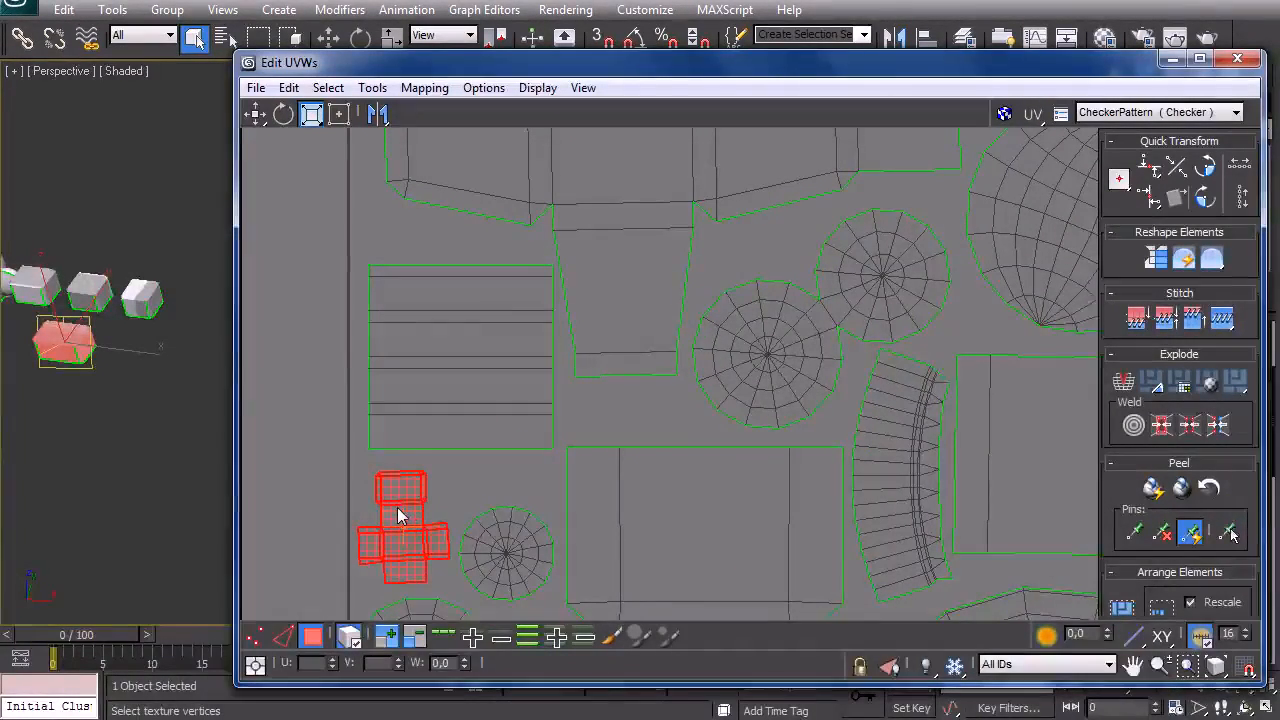
Move the outermost finger's cross-shaped shell closer to the small paired circular shell near the tile's top edge and scale it up
scroll(480, 480, "down", 3)
middle_click_drag(722, 252, 563, 547)
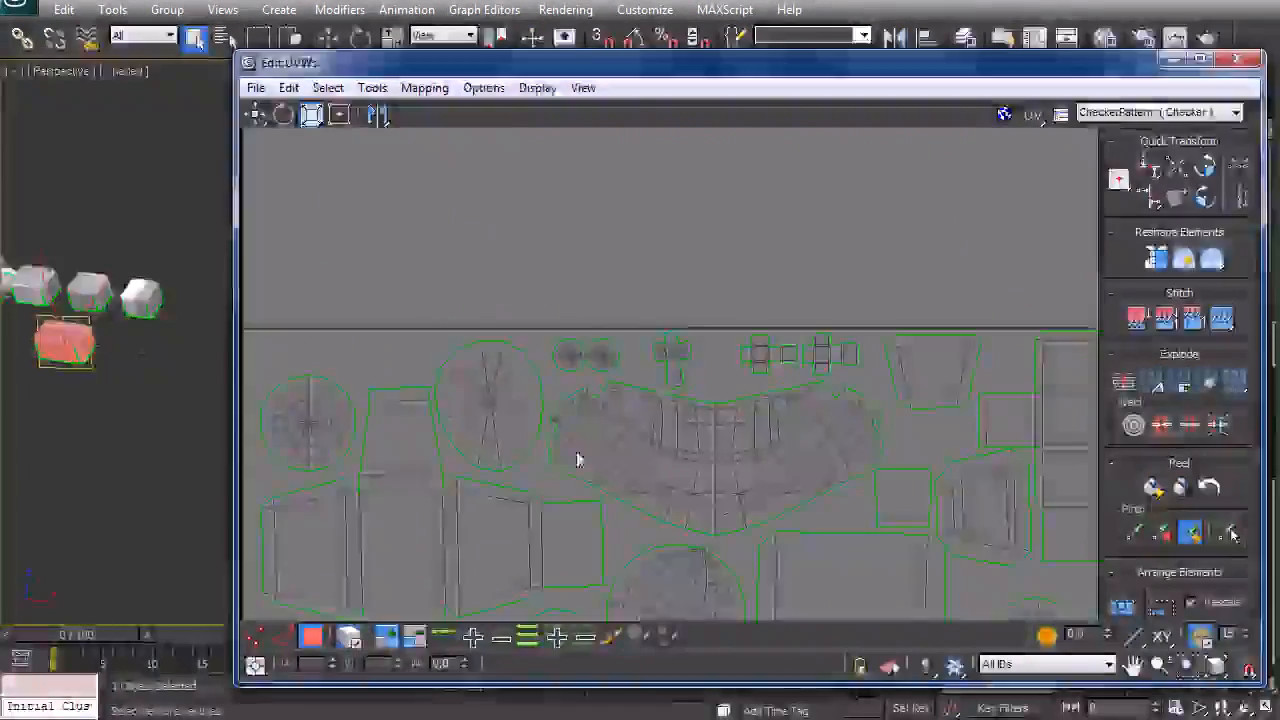
left_click(667, 362)
right_click(665, 362)
left_click(700, 380)
mouse_move(674, 358)
left_mouse_down()
mouse_move(677, 370)
mouse_move(652, 357)
left_mouse_up()
right_click(659, 358)
left_click(687, 412)
Enlarge the middle finger's shell beside the first one and move the remaining finger shell to the gap above the tapered block shell
left_click(763, 362)
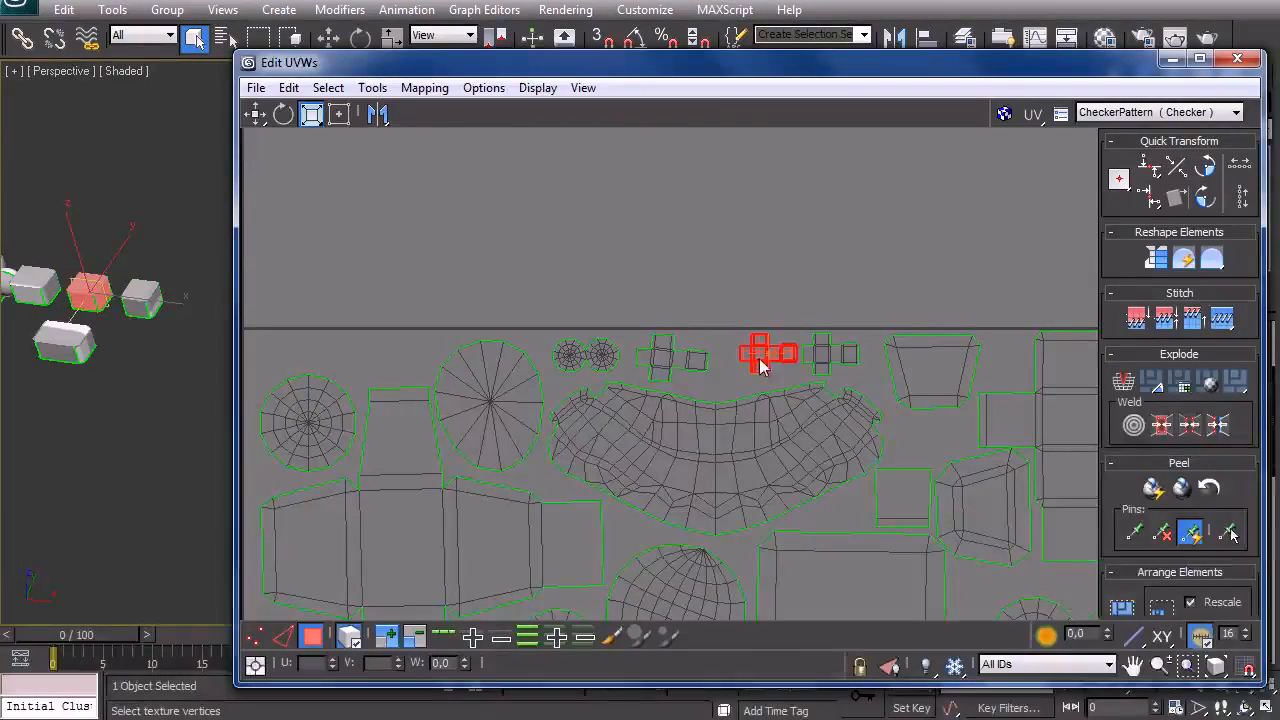
right_click(768, 368)
left_click(800, 375)
left_click_drag(768, 367, 383, 365)
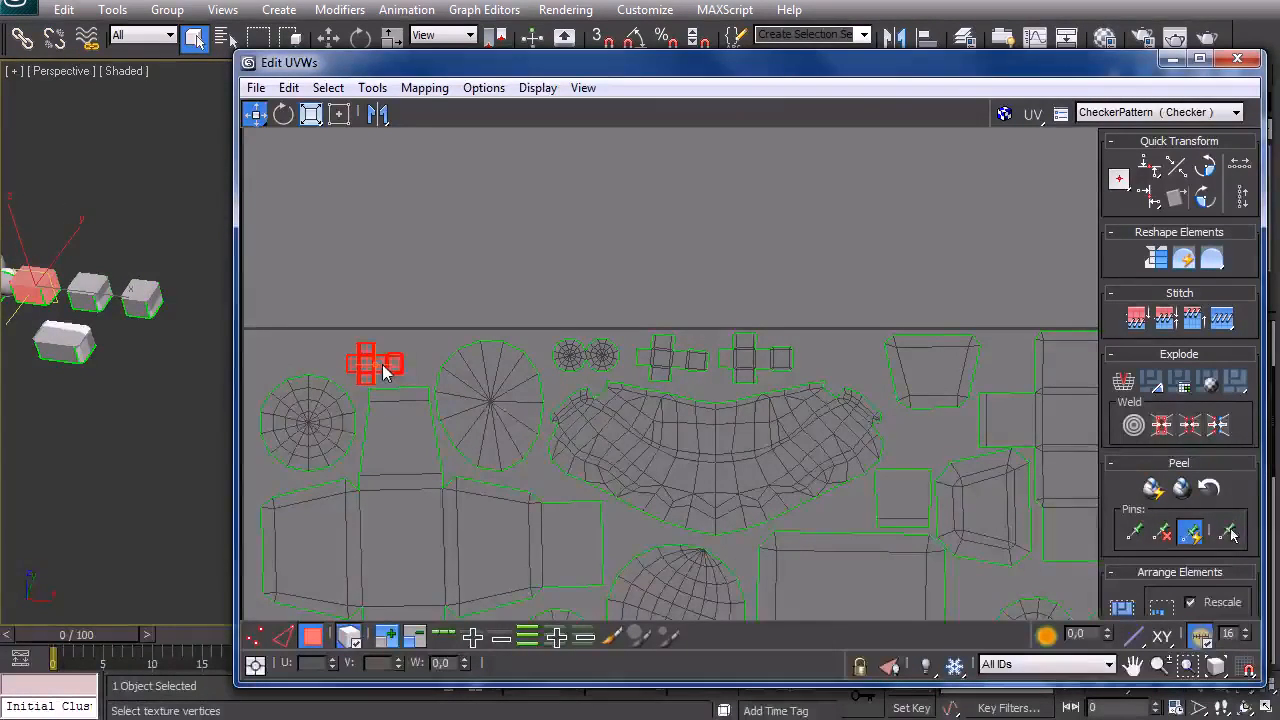
Scale up the finger shell above the tapered block and centre it in the gap between the two round shells
middle_click_drag(461, 373, 545, 378)
scroll(610, 385, "up", 2)
right_click(430, 377)
left_click(448, 416)
mouse_move(405, 378)
left_mouse_down()
mouse_move(402, 366)
mouse_move(415, 372)
left_mouse_up()
right_click(403, 366)
left_click(430, 380)
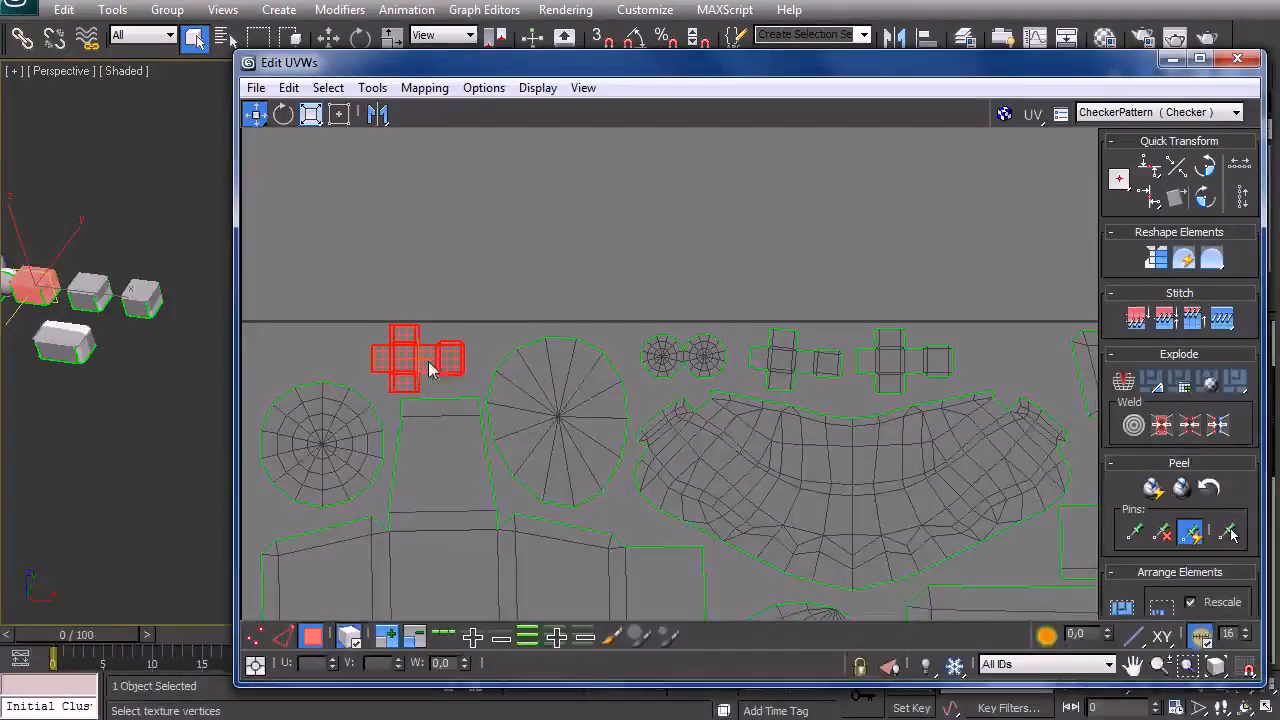
Enlarge the middle finger's shell slightly and shift it away from the neighbouring finger shell
left_click(887, 360)
middle_click_drag(887, 360, 652, 362)
right_click(648, 352)
left_click(680, 386)
left_click_drag(668, 352, 688, 356)
left_click(530, 366)
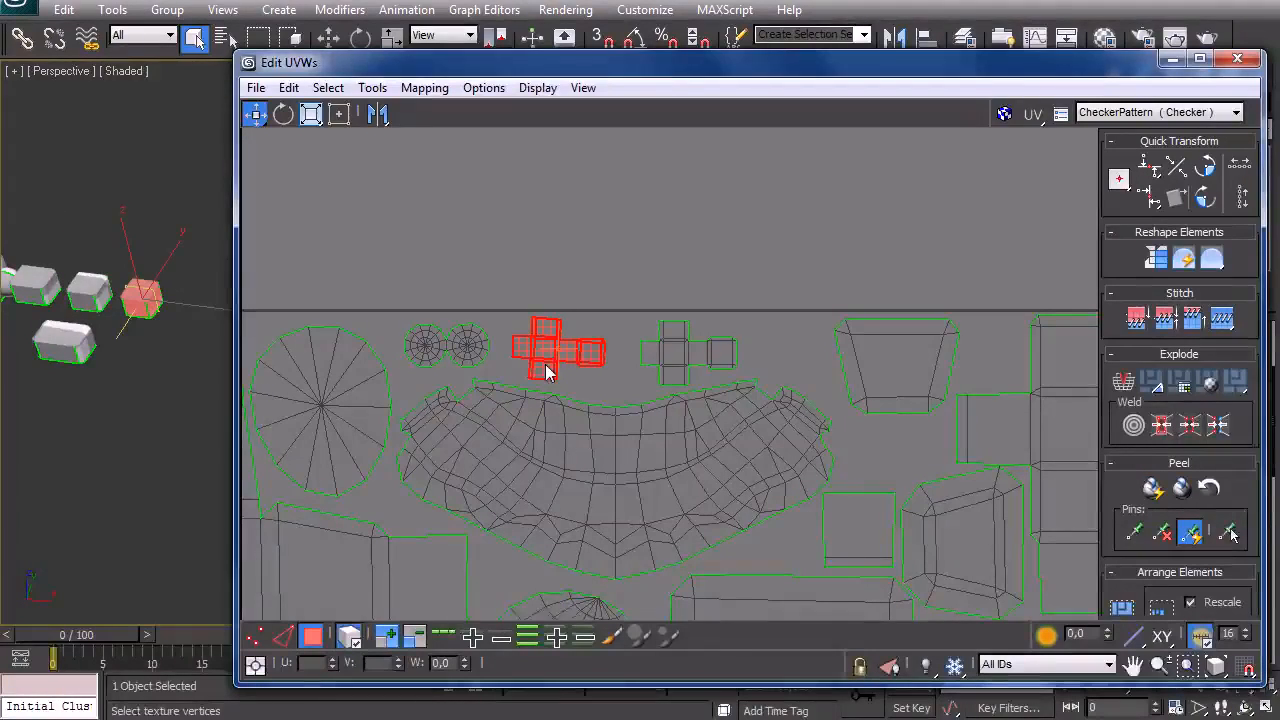
right_click(543, 366)
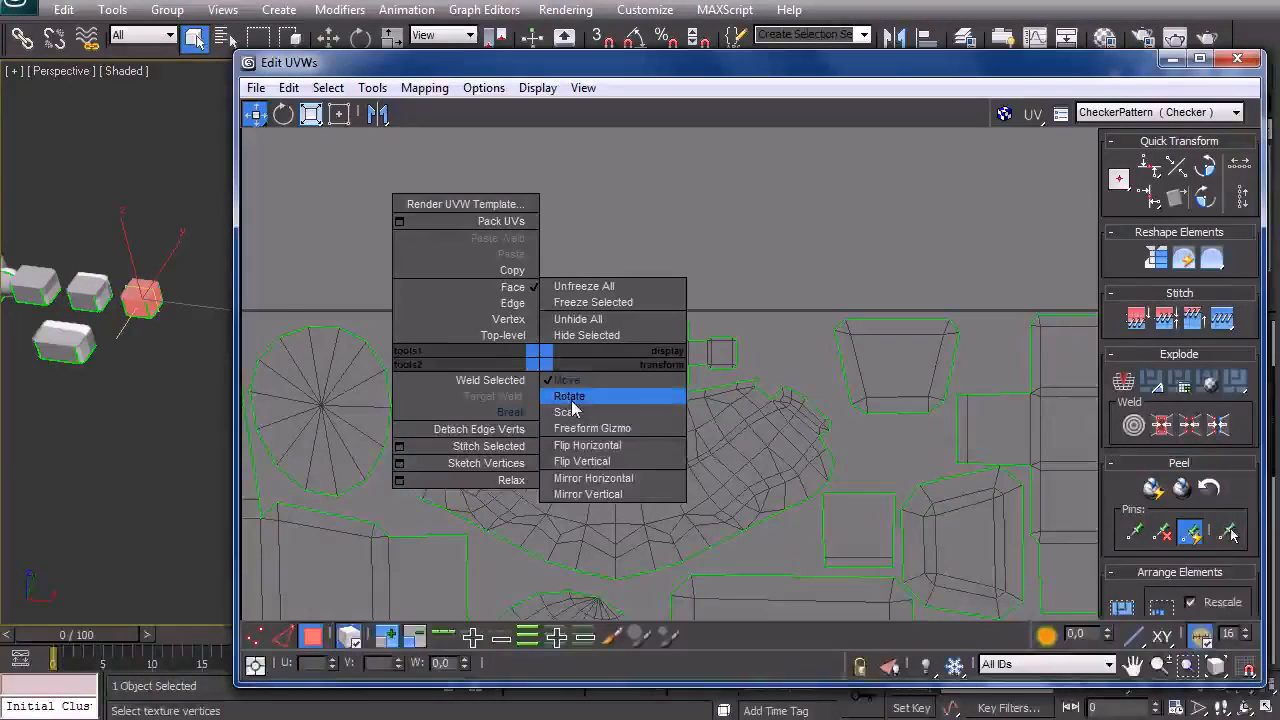
Scale up the small paired circular shell to fill the gap between the oval shell and the finger shells
left_click(436, 347)
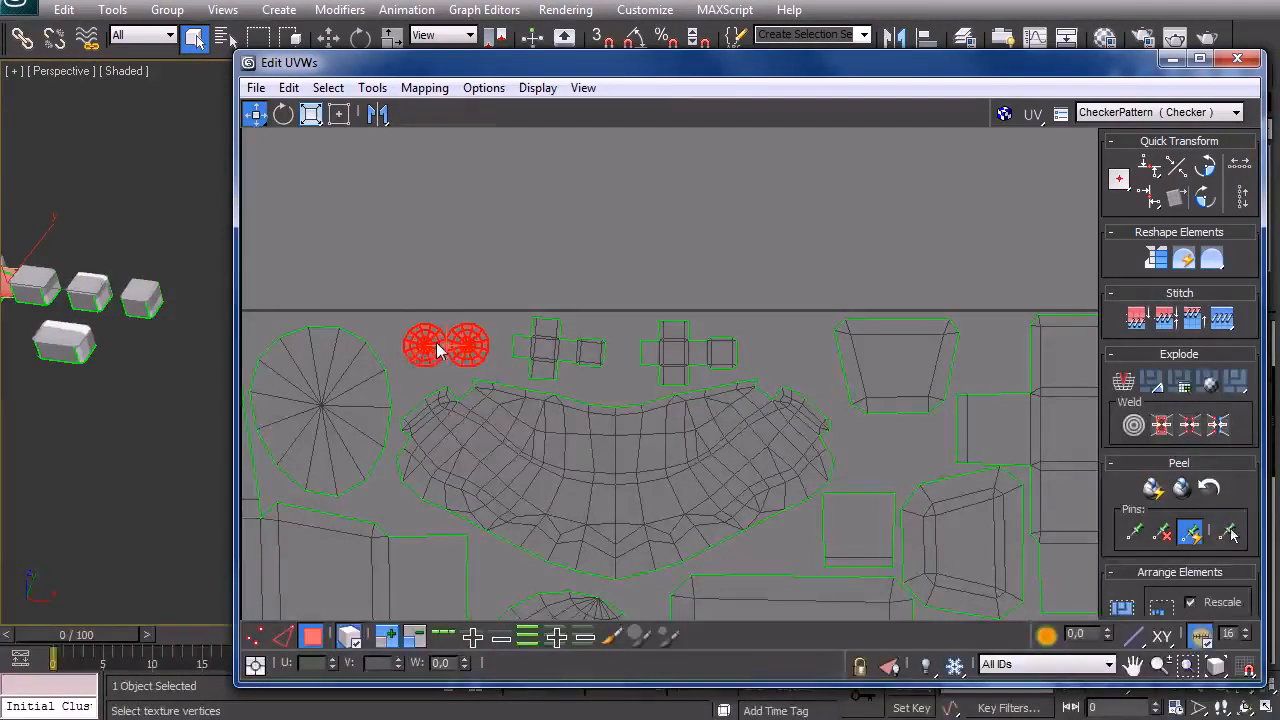
left_click_drag(424, 360, 424, 350)
middle_click_drag(455, 355, 489, 323)
left_click(503, 323)
right_click(503, 330)
left_click(530, 338)
Scale up and reposition the paired circular shell beside the large cross-shaped shell to fill the gap at the tile's right edge
scroll(560, 463, "down", 5)
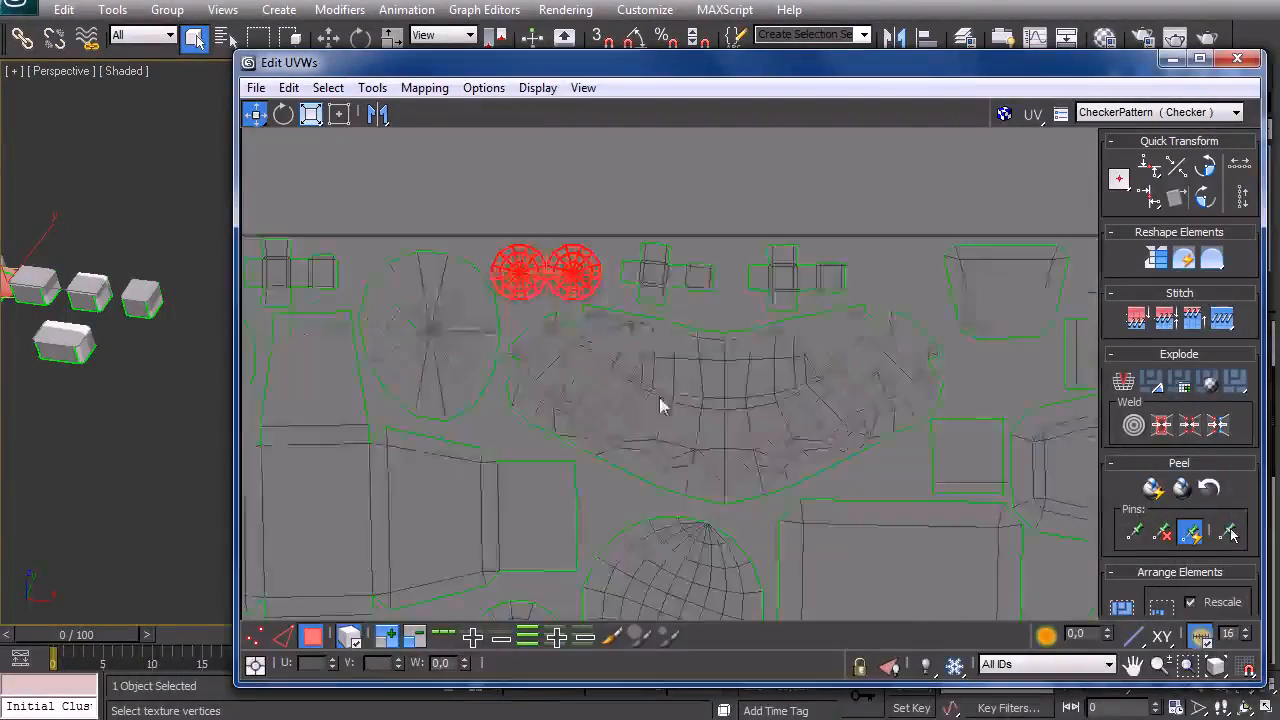
middle_click_drag(758, 562, 709, 412)
left_click(907, 539)
middle_click_drag(941, 400, 918, 521)
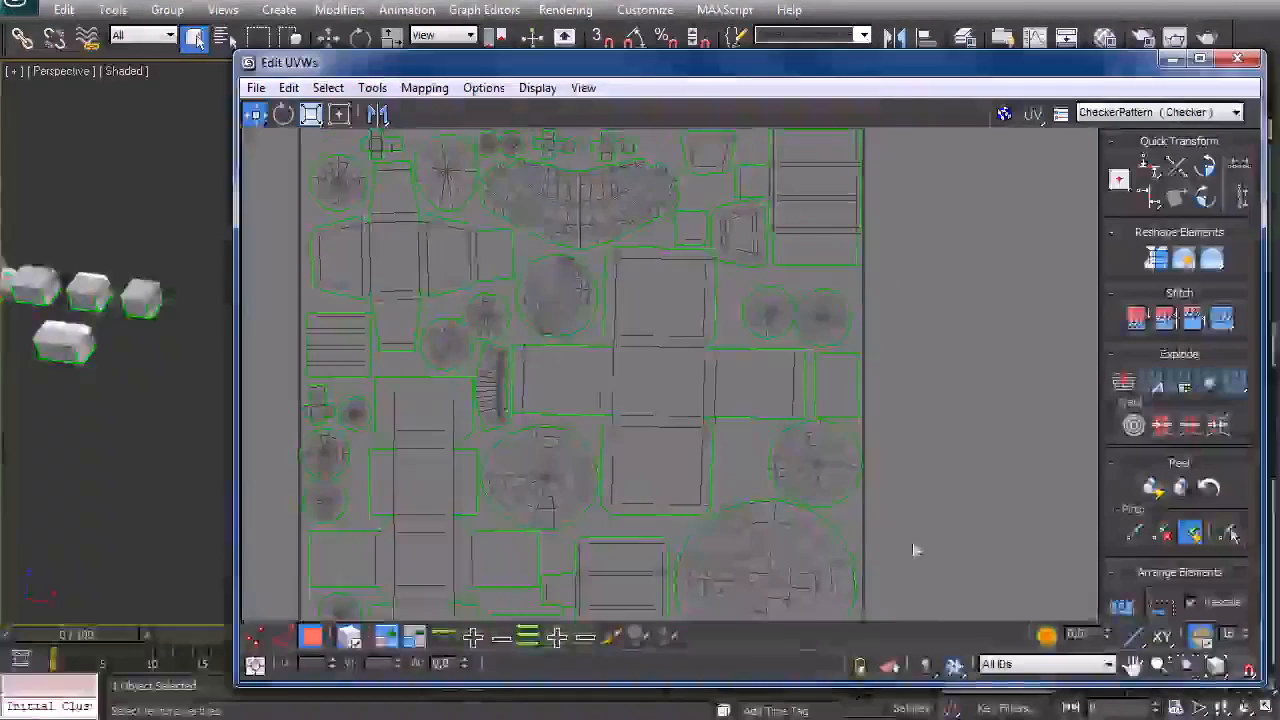
left_click(830, 335)
scroll(826, 325, "up", 5)
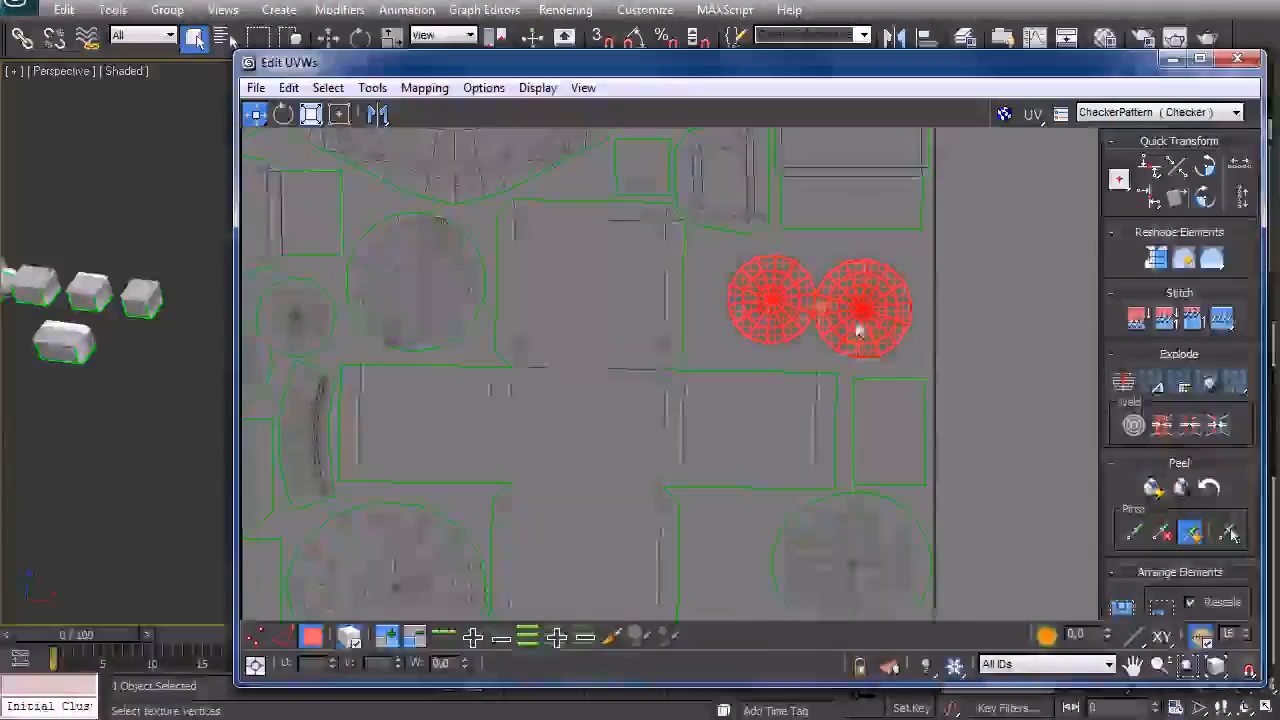
right_click(703, 288)
left_click(860, 337)
left_click_drag(820, 303, 828, 295)
right_click(843, 295)
left_click(858, 353)
mouse_move(853, 342)
left_mouse_down()
mouse_move(846, 314)
mouse_move(838, 322)
left_mouse_up()
right_click(846, 316)
left_click(860, 328)
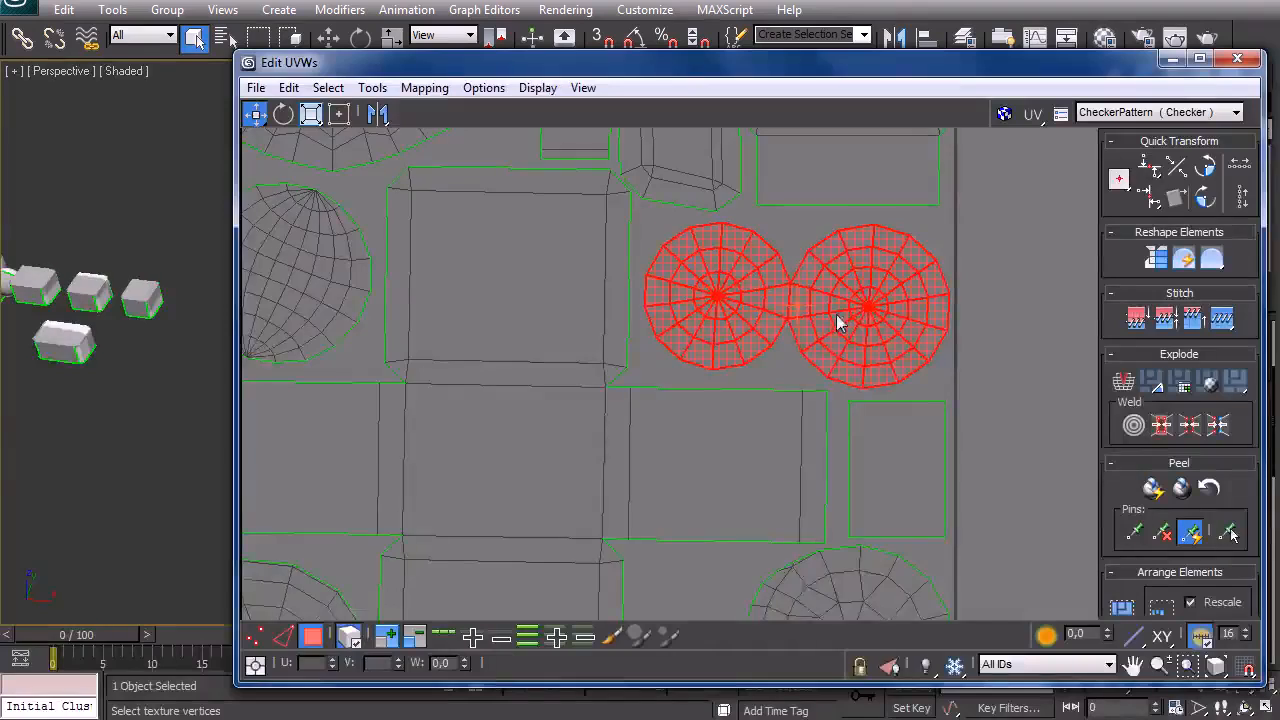
Scale up the spherical grid shell below the wide curved shell until it fills its gap
scroll(518, 474, "down", 4)
left_click(443, 395)
scroll(443, 395, "up", 5)
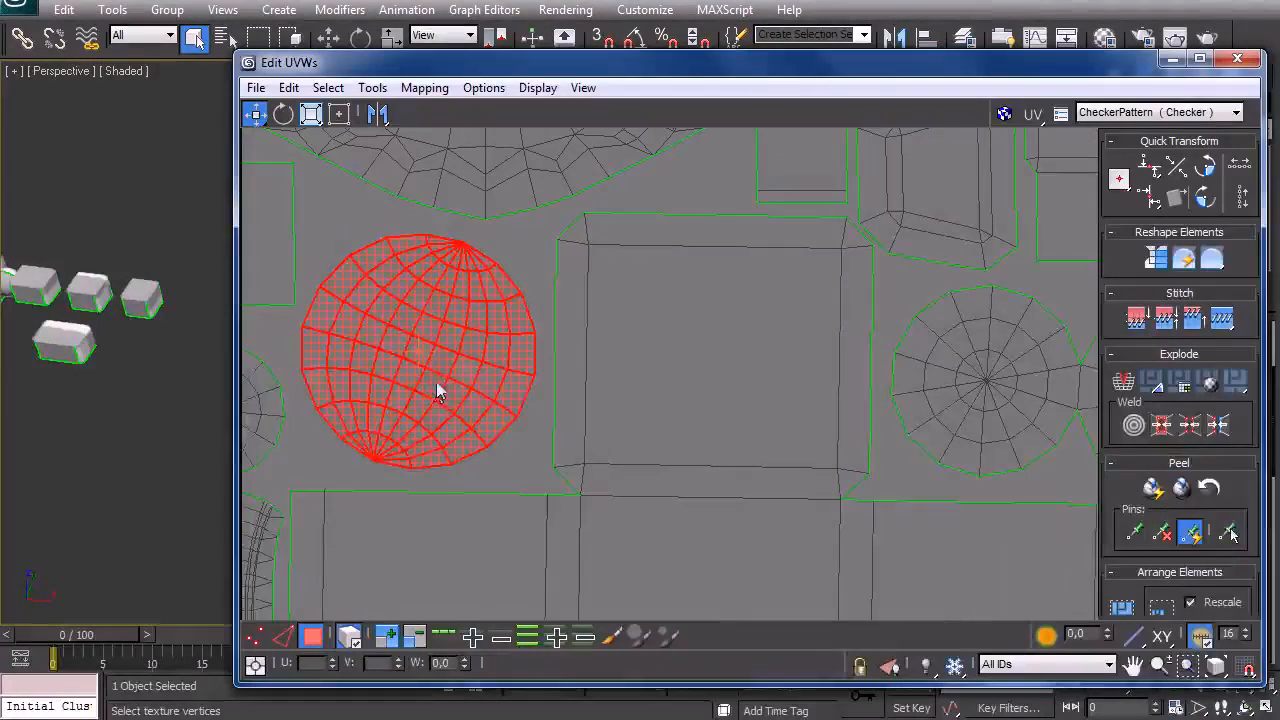
right_click(446, 378)
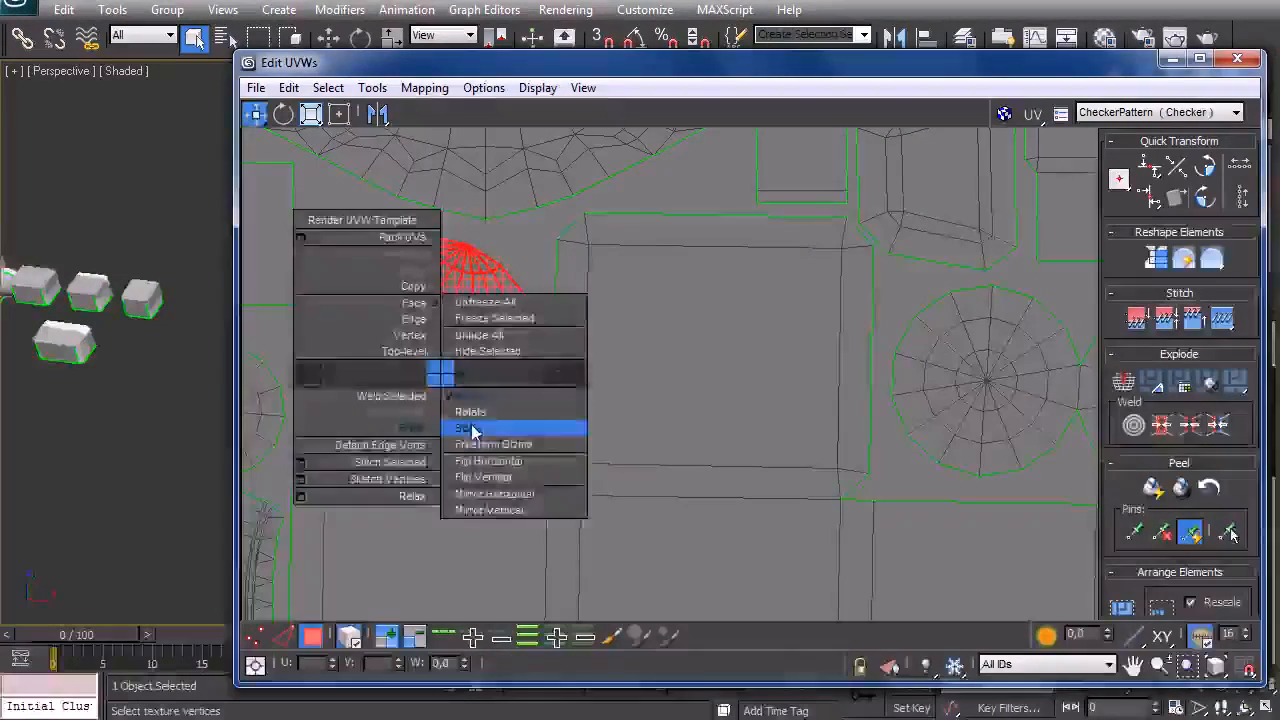
left_click(430, 408)
left_click_drag(450, 390, 432, 398)
right_click(436, 378)
left_click(436, 389)
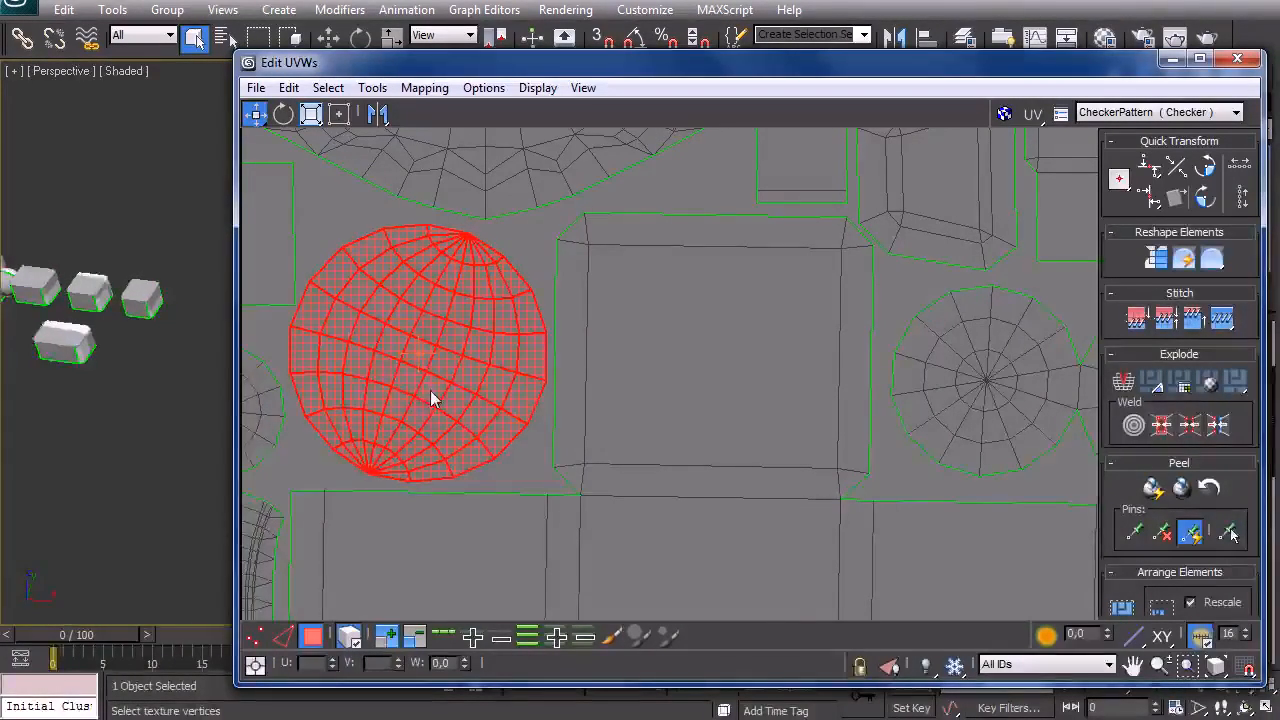
Reposition the diagonal paired circular shell next to the spherical grid shell and scale it up slightly
scroll(505, 485, "down", 4)
scroll(606, 400, "up", 6)
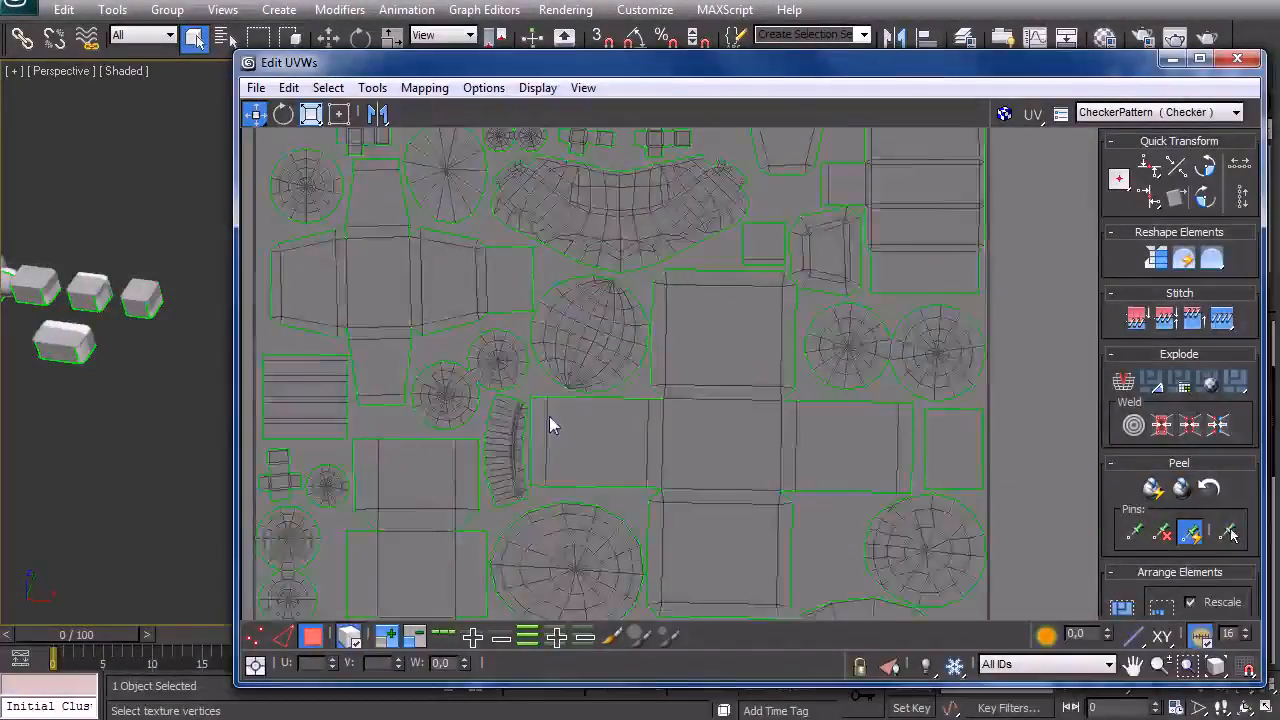
left_click(450, 330)
left_click_drag(447, 328, 444, 340)
right_click(446, 325)
left_click(477, 378)
scroll(397, 400, "up", 4)
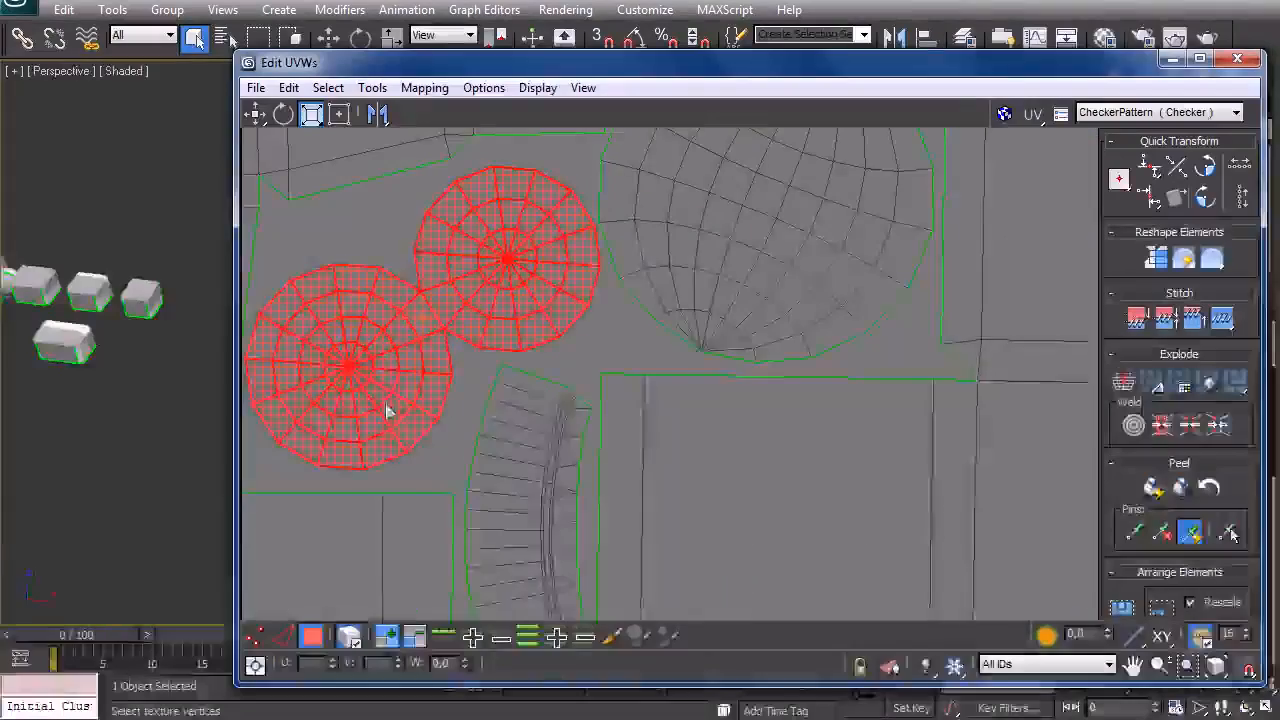
scroll(591, 421, "down", 3)
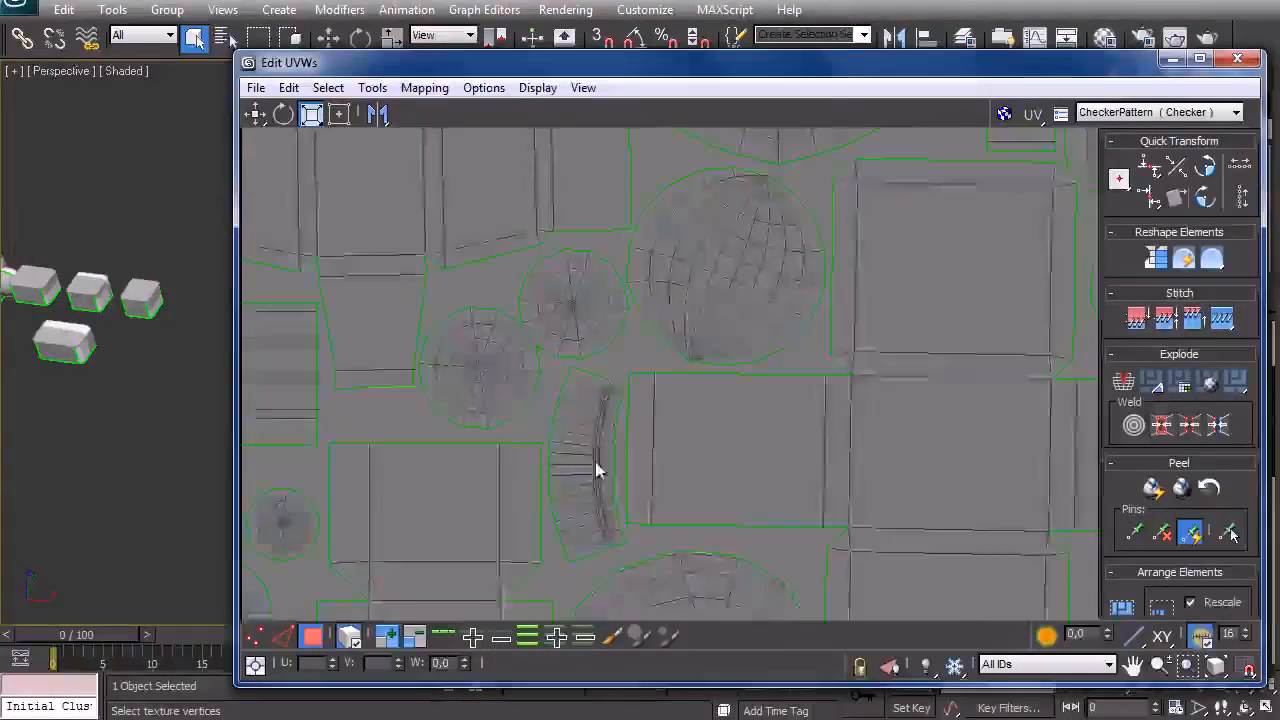
Scale up the thumb shell slightly and scale down the small circular shell beside it
scroll(451, 451, "down", 3)
scroll(480, 410, "up", 2)
left_click(515, 410)
scroll(516, 408, "up", 3)
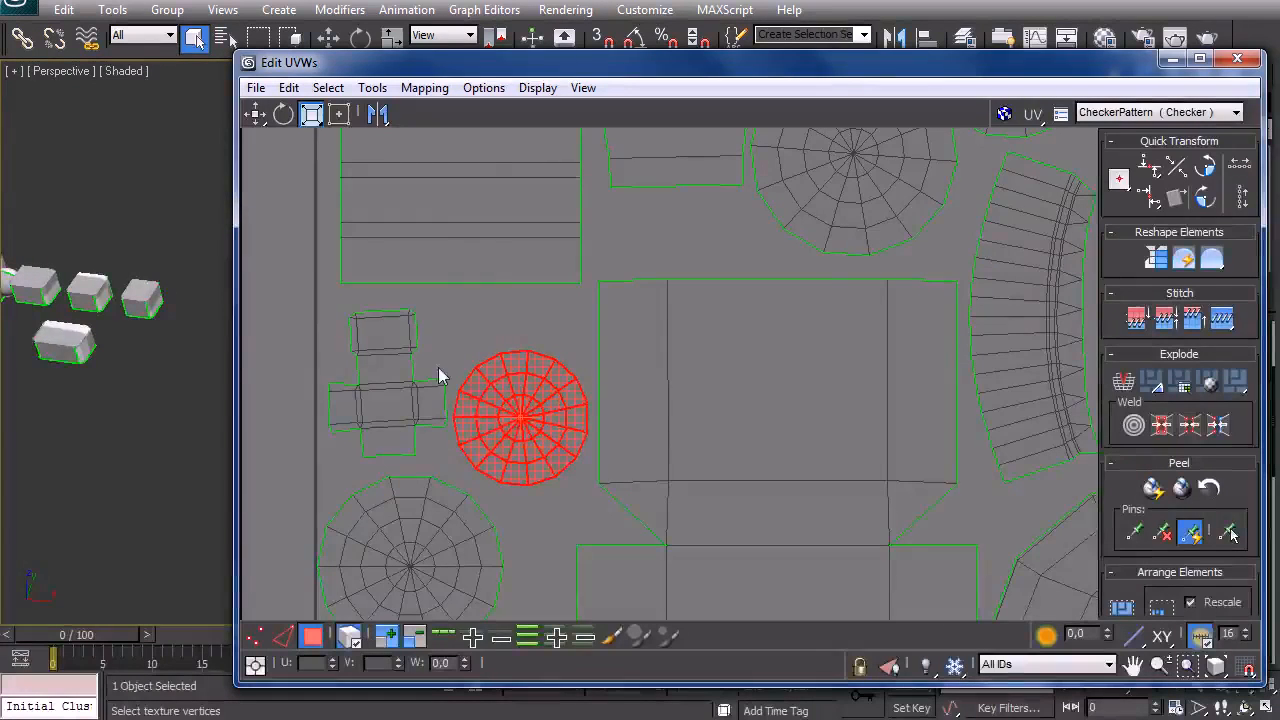
left_click_drag(394, 406, 398, 398)
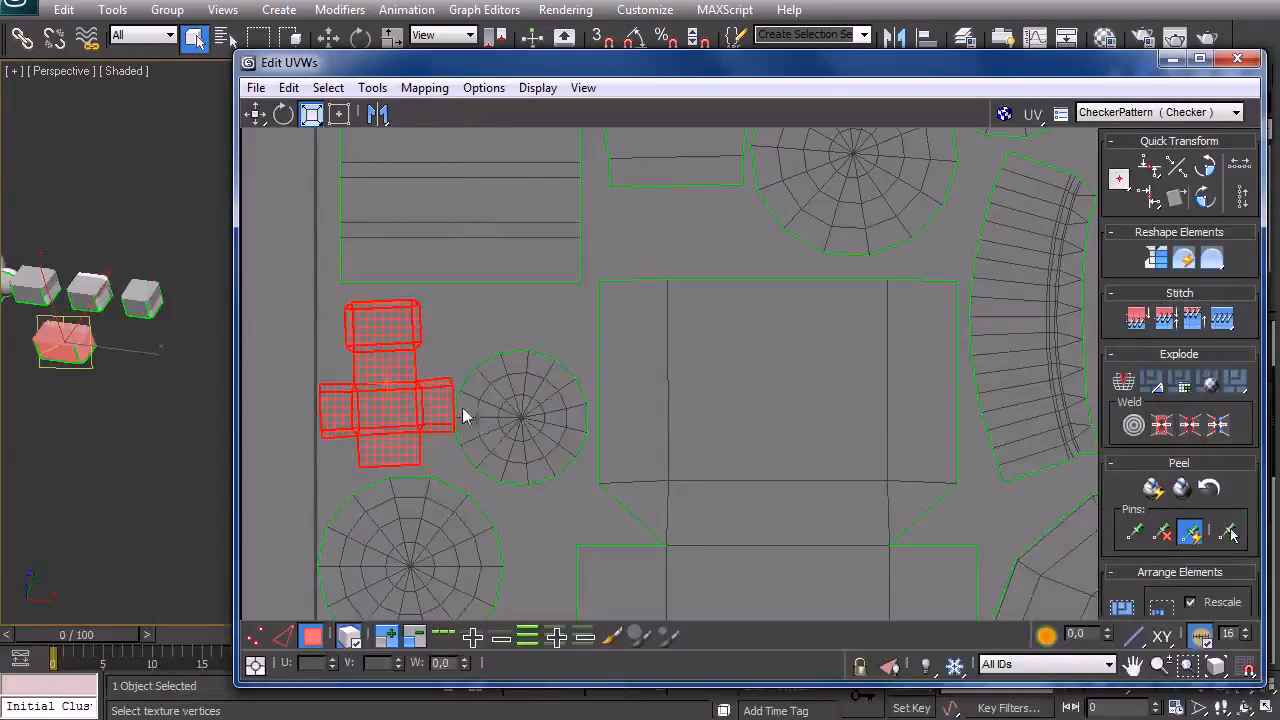
left_click(484, 420)
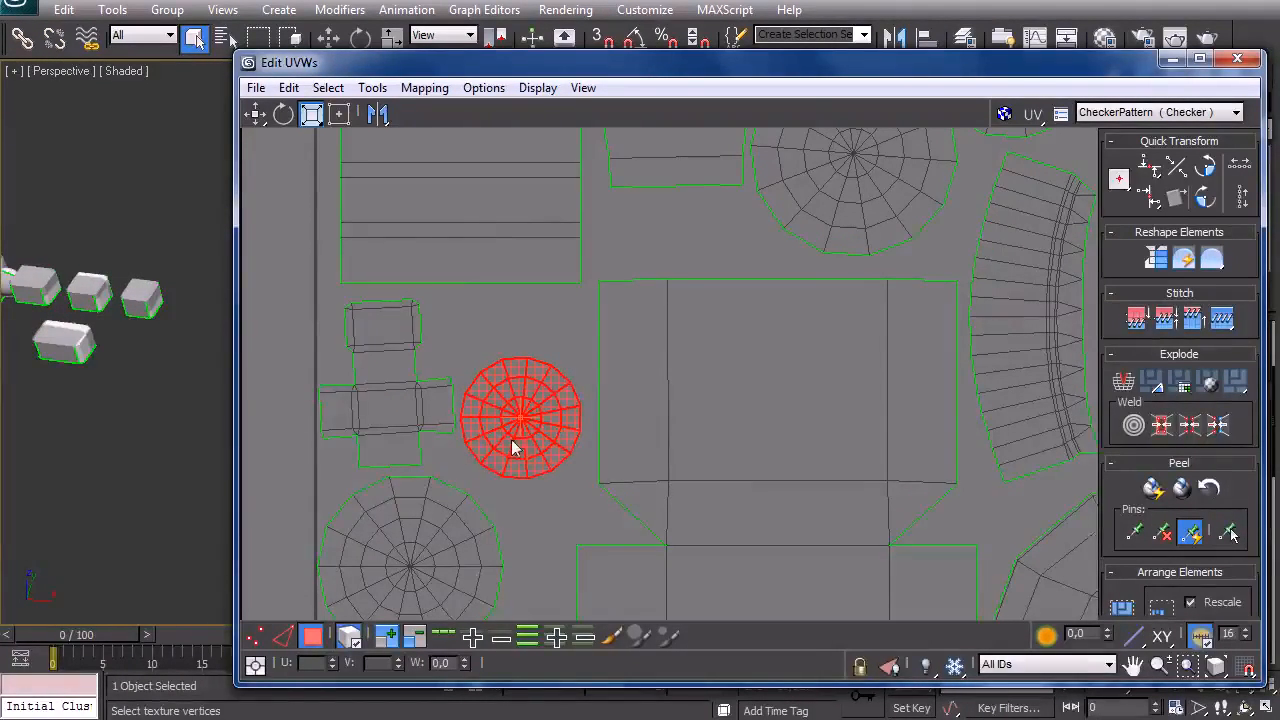
scroll(500, 400, "down", 5)
scroll(503, 434, "up", 4)
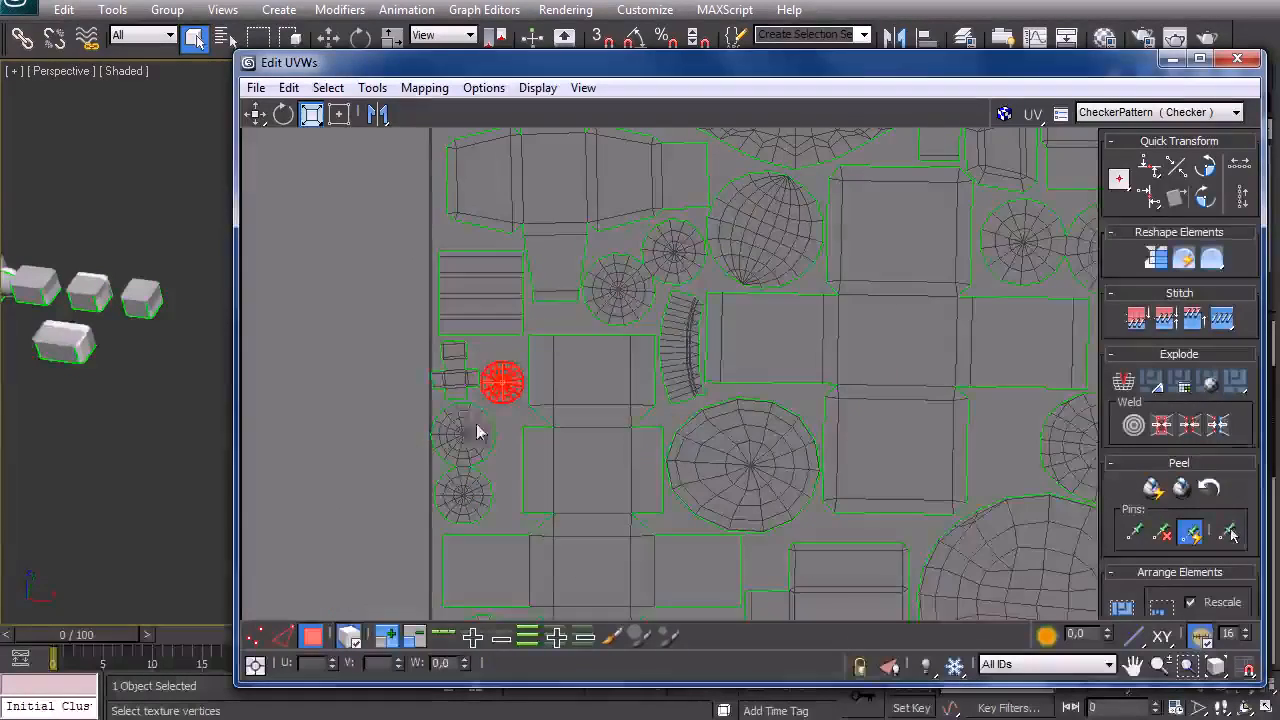
Refine the thumb shell's size so it keeps clear of the small circle and the paired circular shell below
scroll(470, 412, "up", 2)
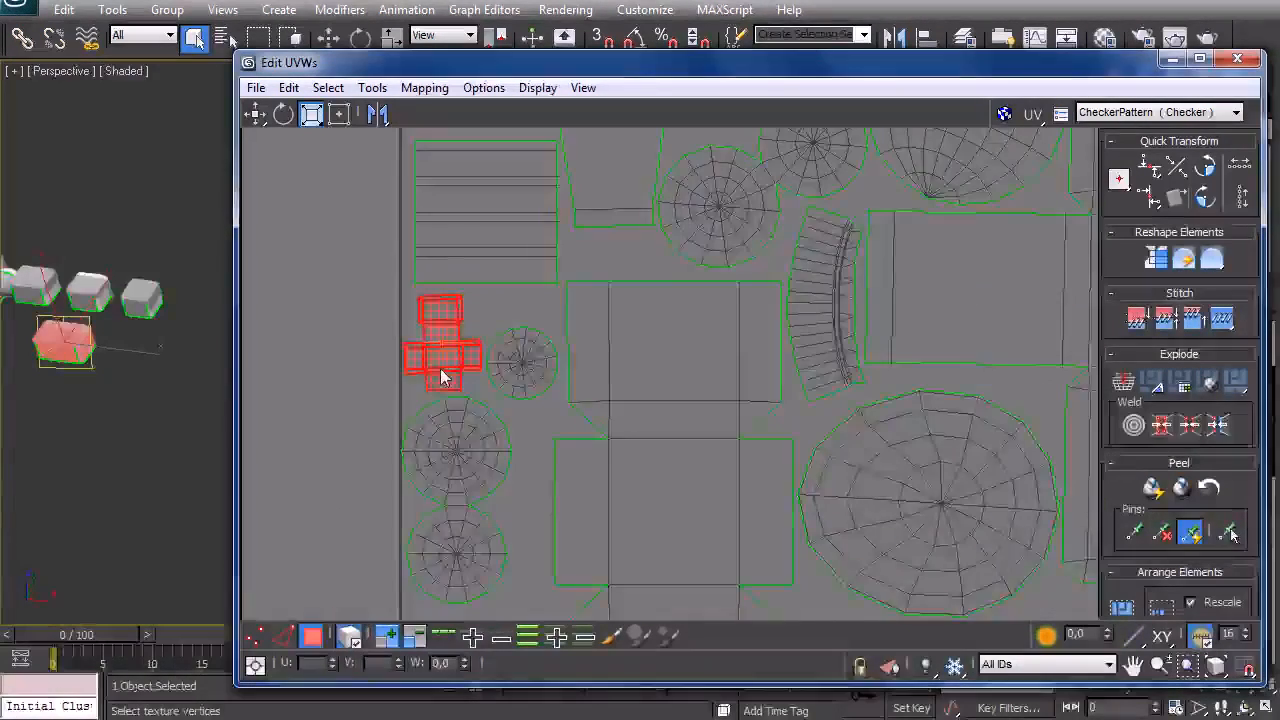
scroll(446, 371, "up", 2)
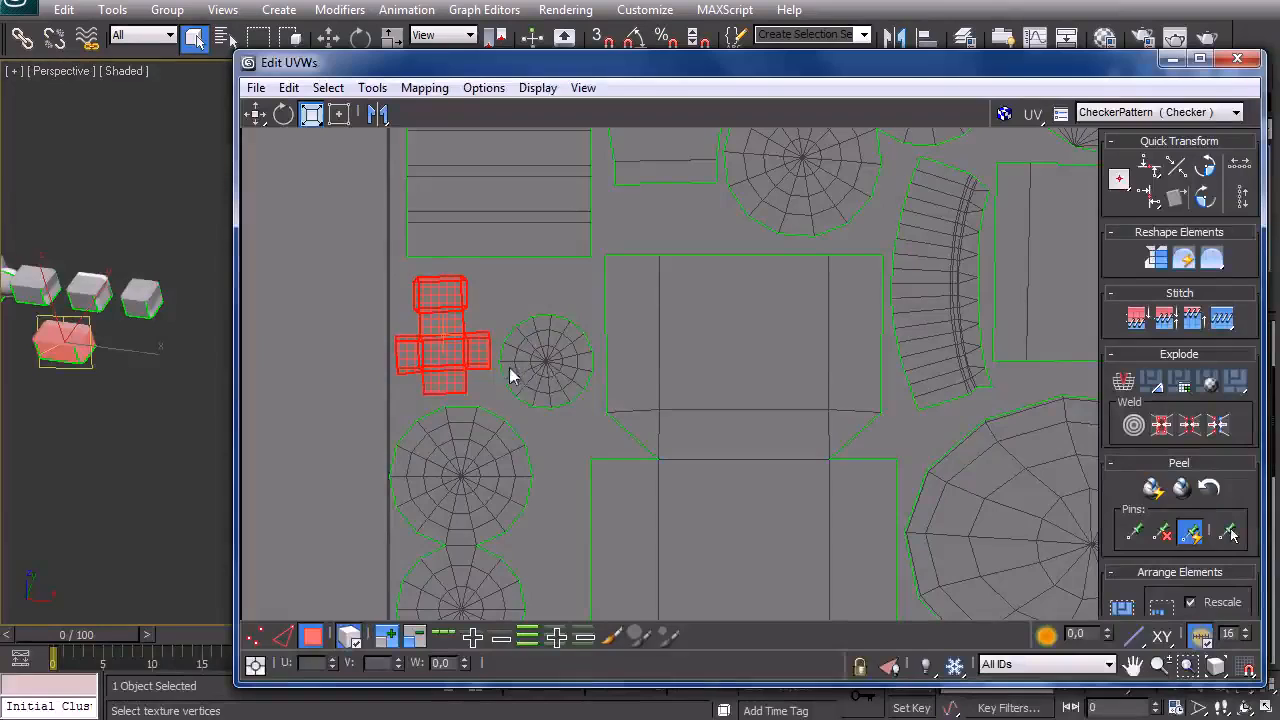
left_click(548, 378)
left_click(563, 487)
scroll(590, 500, "down", 3)
scroll(560, 460, "up", 2)
left_click(466, 364)
right_click(457, 346)
left_click(484, 370)
Scale up the paired circular shell in the tile's lower-left corner
middle_click_drag(506, 484, 520, 385)
left_click(507, 446)
right_click(500, 388)
left_click(528, 459)
left_click_drag(503, 400, 505, 395)
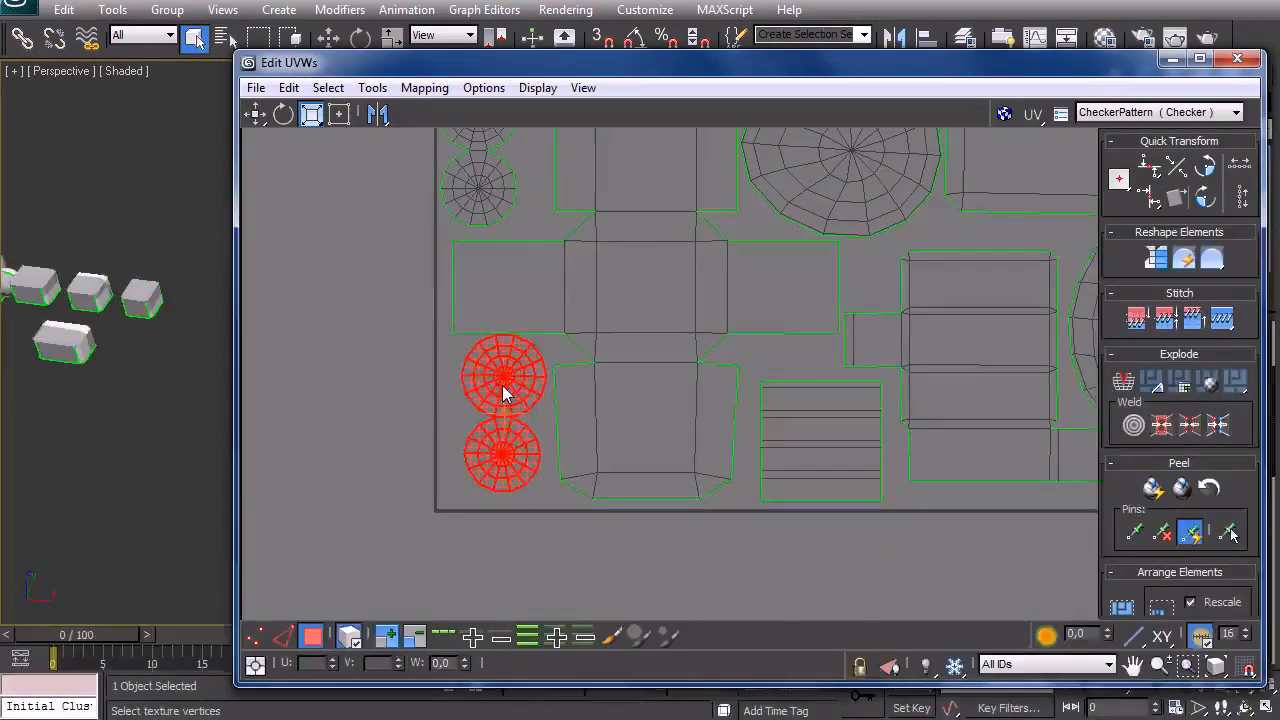
Centre the lower-left paired circular shell between the tile's edge and the adjacent block shell
scroll(190, 465, "up", 5)
scroll(284, 464, "down", 5)
scroll(160, 365, "down", 4)
scroll(160, 365, "up", 3)
scroll(340, 465, "up", 2)
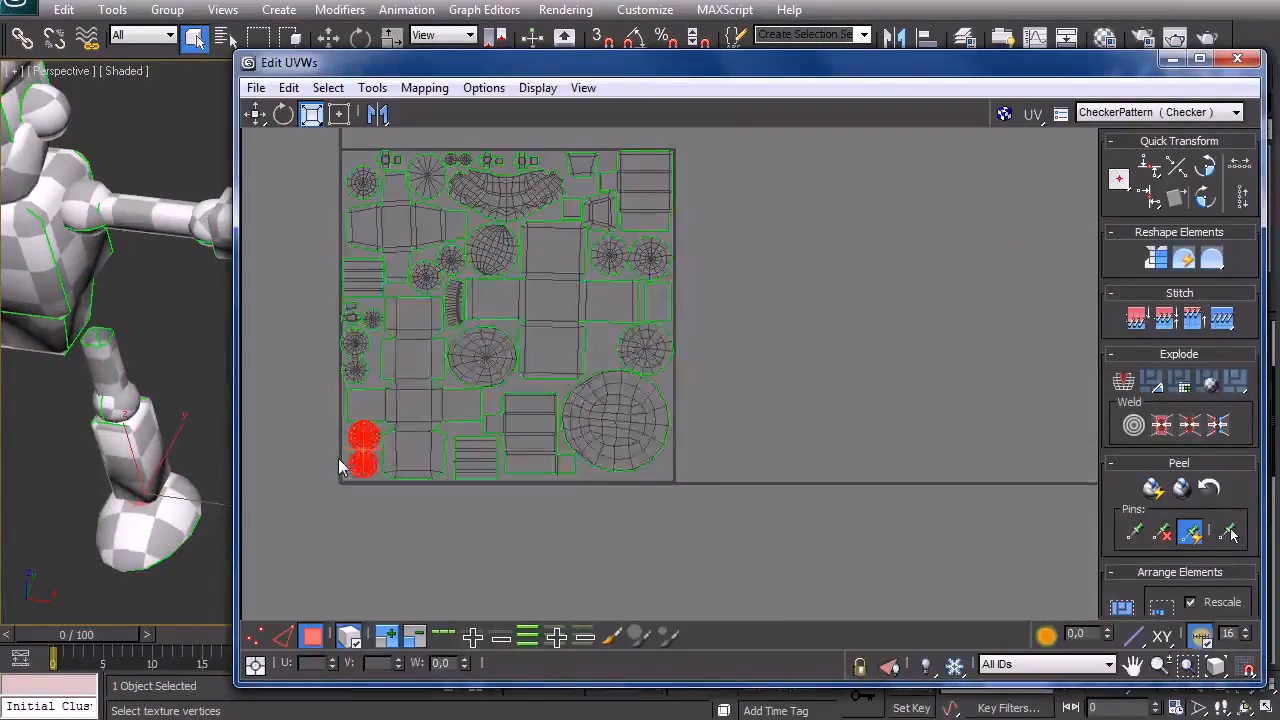
scroll(340, 465, "up", 1)
right_click(375, 440)
left_click(385, 447)
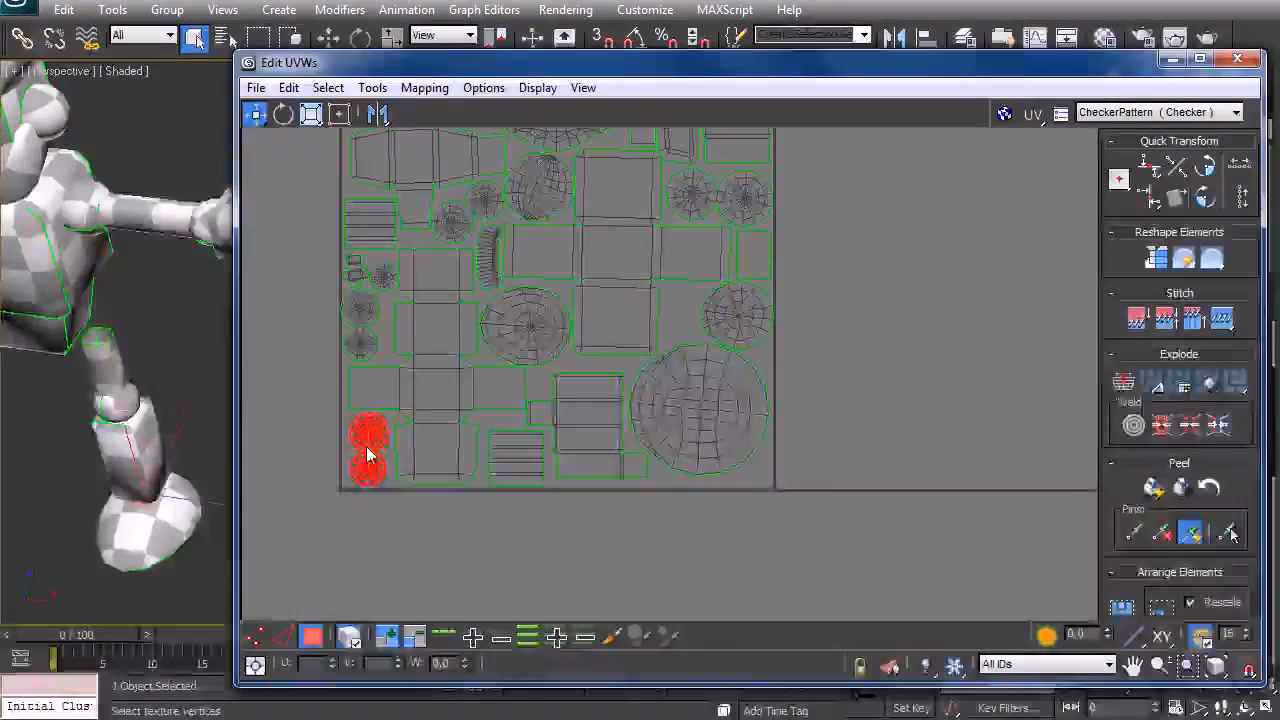
Move the trapezoid shell at the tile's top edge slightly down and toward the finger shells
middle_click_drag(514, 385, 507, 503)
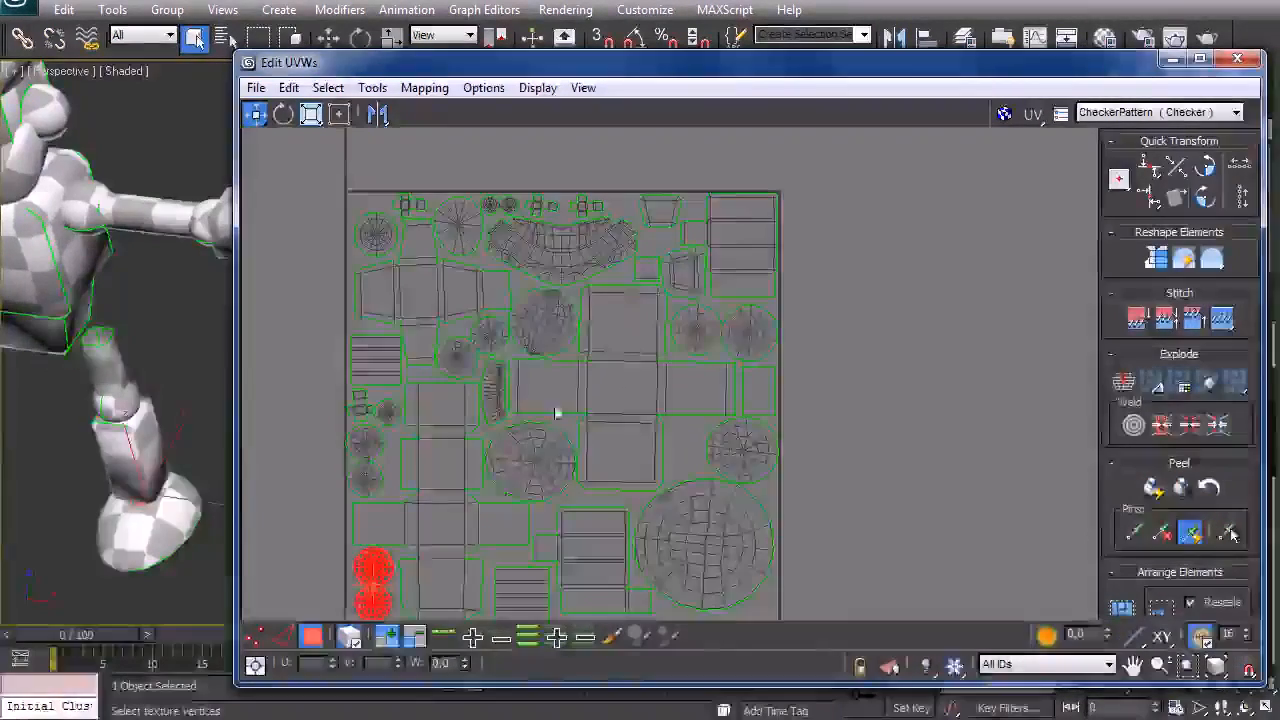
scroll(675, 254, "up", 2)
left_click(656, 214)
scroll(622, 295, "up", 1)
scroll(618, 303, "up", 2)
middle_click_drag(690, 286, 678, 400)
left_click_drag(641, 225, 631, 236)
scroll(640, 430, "down", 5)
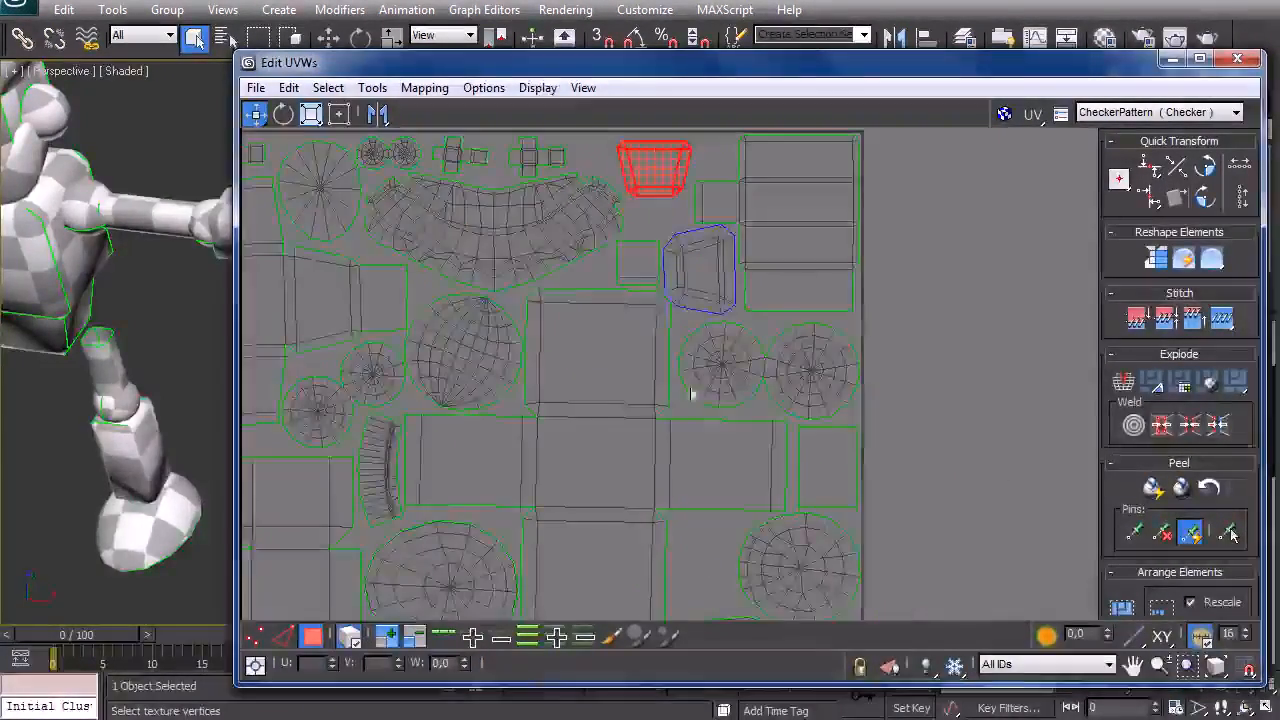
Shift the large circular shell slightly within the tile's lower-right corner
middle_click_drag(665, 464, 687, 332)
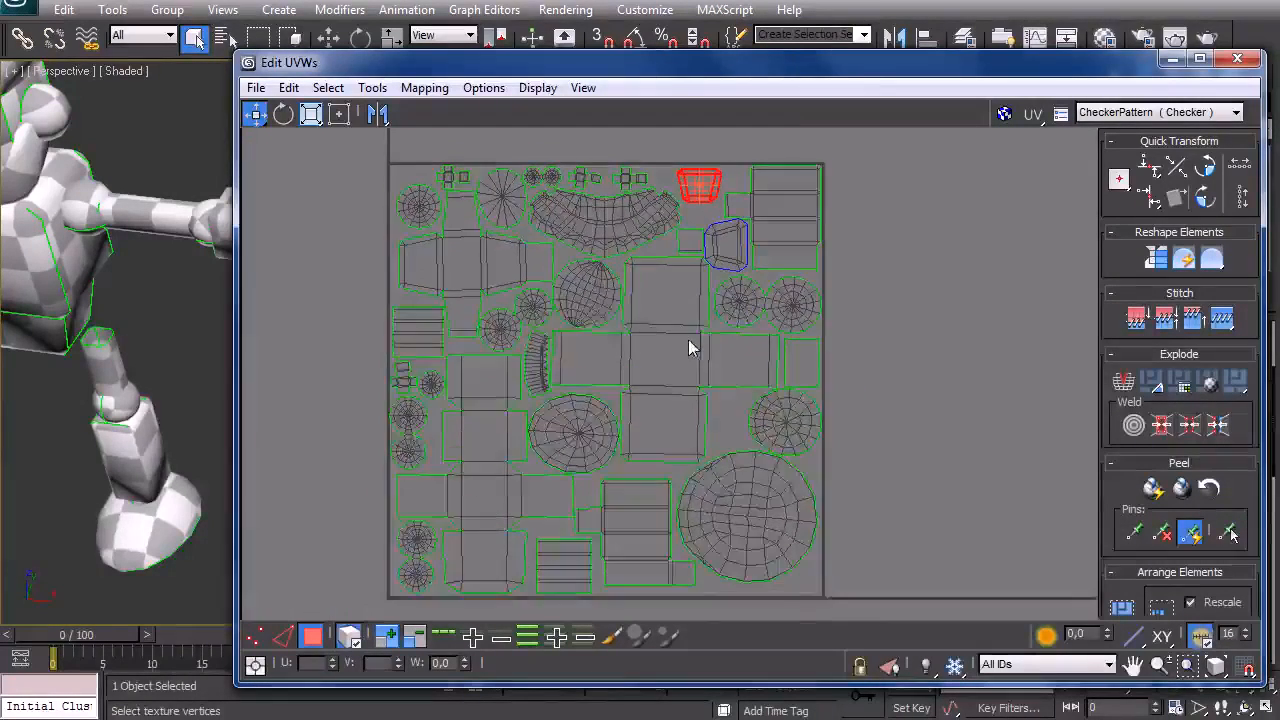
scroll(857, 510, "up", 2)
middle_click_drag(785, 532, 731, 357)
scroll(731, 357, "up", 2)
left_click_drag(648, 328, 653, 335)
middle_click_drag(557, 415, 729, 402)
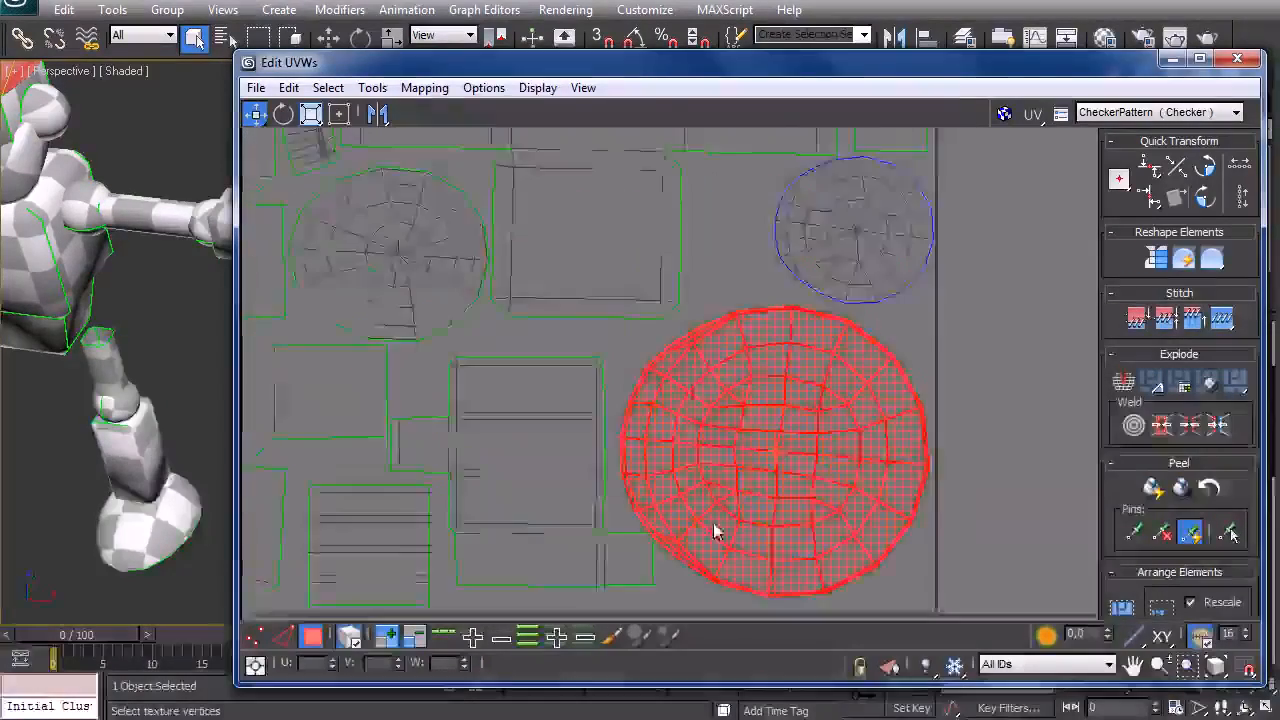
Break the small square face off the box shell beside the large circular shell and move it below the tile
scroll(681, 350, "down", 1)
middle_click_drag(681, 350, 674, 487)
scroll(698, 478, "up", 2)
left_click_drag(632, 527, 593, 499)
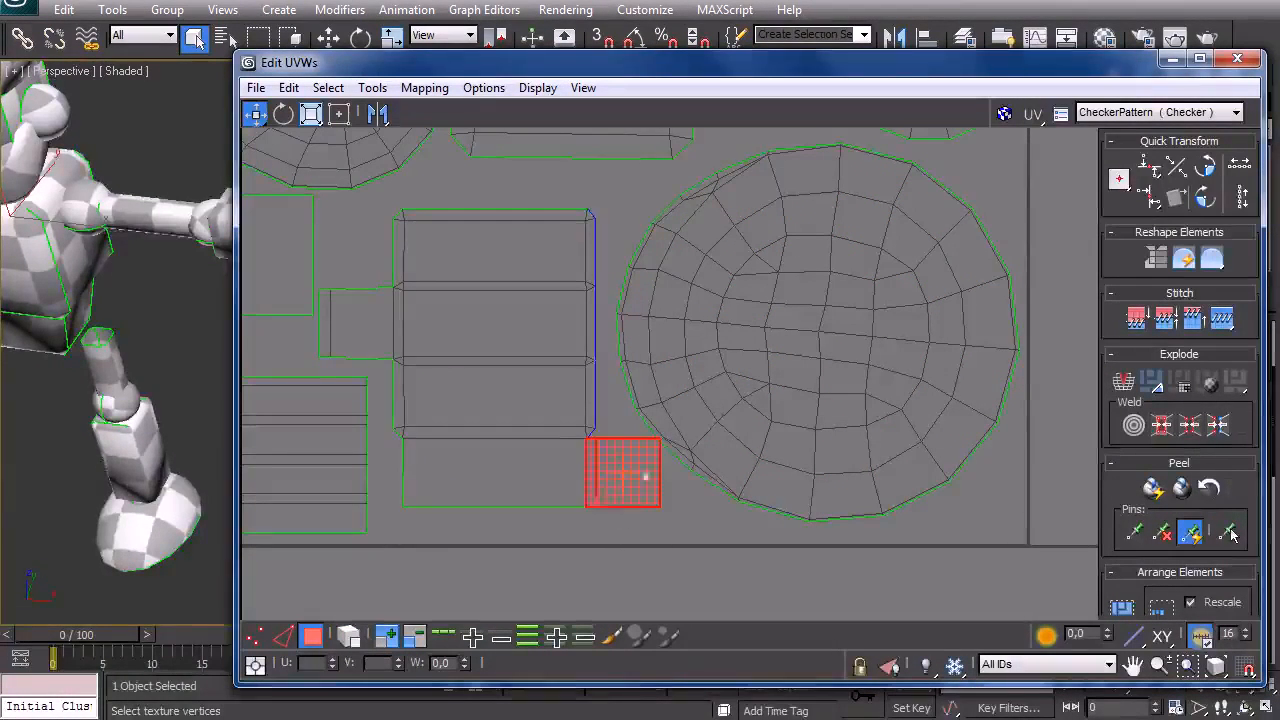
right_click(633, 491)
left_click(630, 535)
left_click_drag(623, 491, 495, 593)
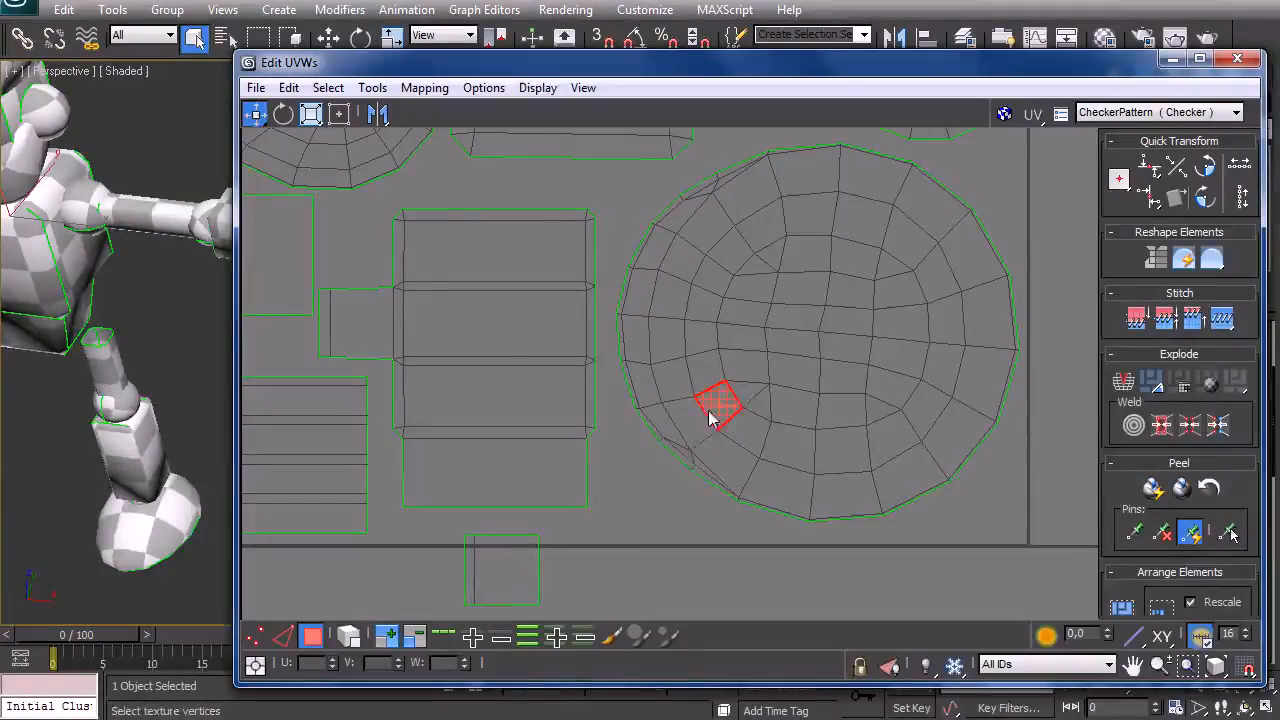
Move the whole large circular shell toward the box shell and scale it up to fill the tile's lower-right corner
left_click(764, 402)
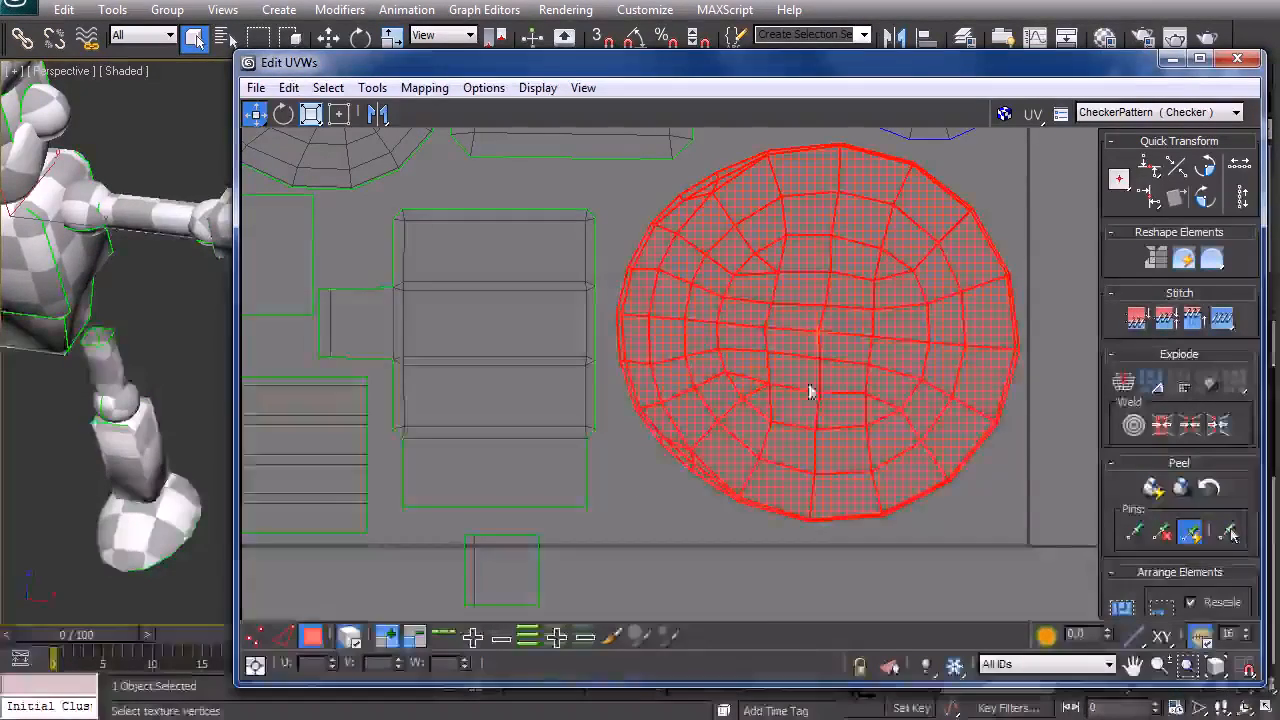
left_click_drag(803, 378, 774, 374)
right_click(798, 382)
left_click(826, 436)
scroll(802, 397, "down", 3)
right_click(790, 385)
left_click(812, 403)
scroll(771, 374, "up", 3)
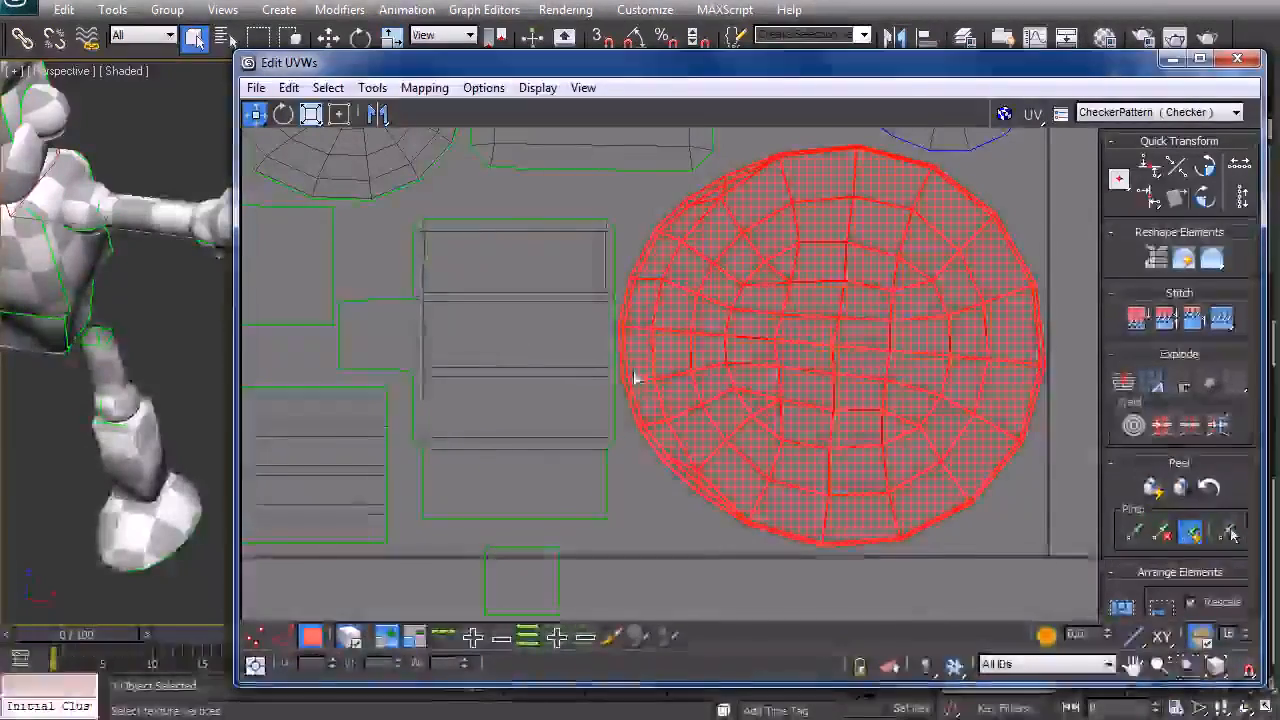
Nudge the box shell beside the large circular shell slightly sideways
left_click(486, 350)
left_click_drag(486, 343, 488, 343)
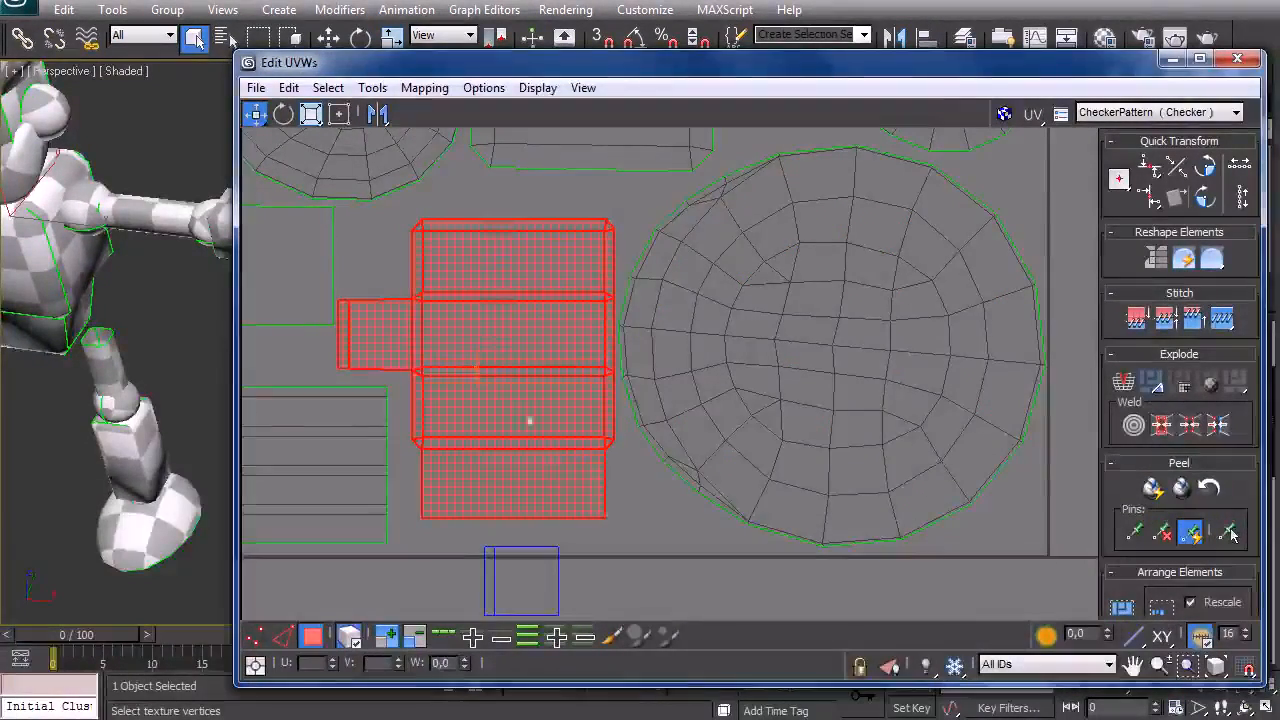
left_click(628, 498)
middle_click_drag(588, 415, 577, 438)
scroll(578, 445, "down", 3)
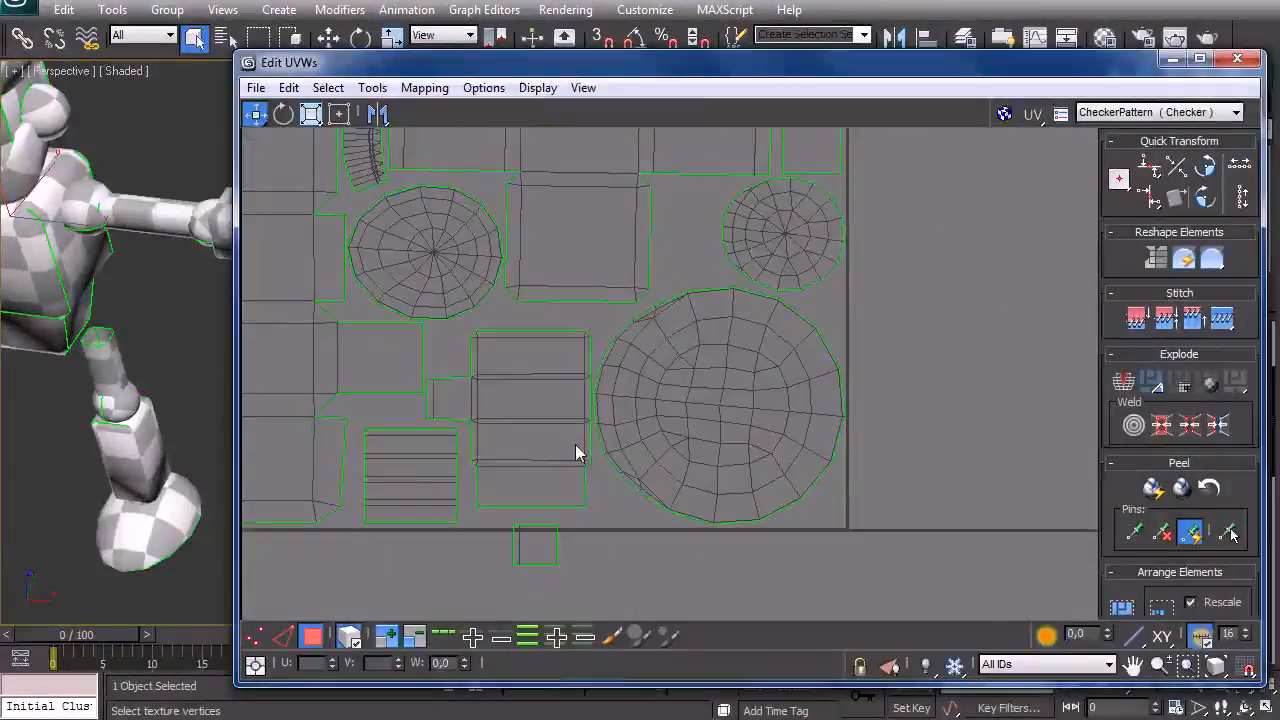
Move the small square shell from below the tile into the gap above the large circular shell
left_click(545, 540)
left_click(594, 557)
scroll(594, 557, "up", 2)
scroll(638, 457, "up", 2)
middle_click_drag(618, 533, 616, 545)
scroll(555, 480, "up", 3)
scroll(528, 472, "down", 2)
scroll(590, 460, "up", 1)
scroll(733, 300, "down", 5)
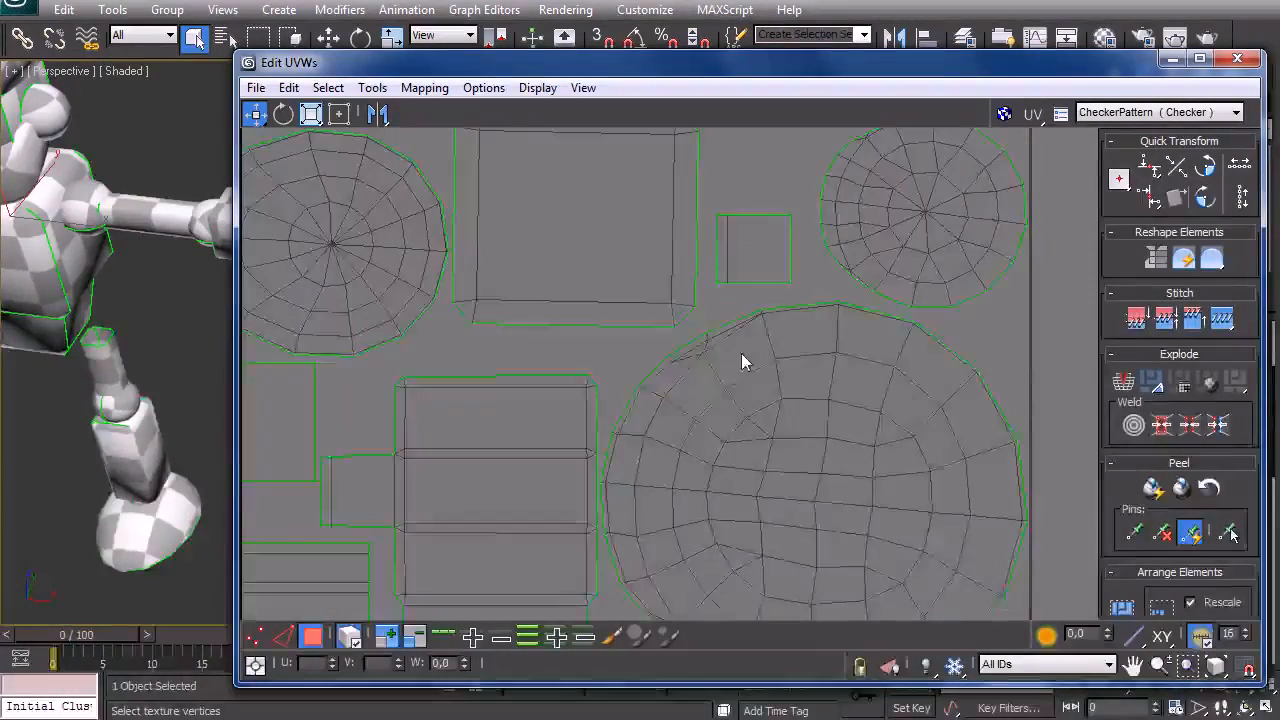
Place the small square shell at the tile's bottom edge, in the gap between the box shell and the large circular shell
scroll(566, 388, "up", 2)
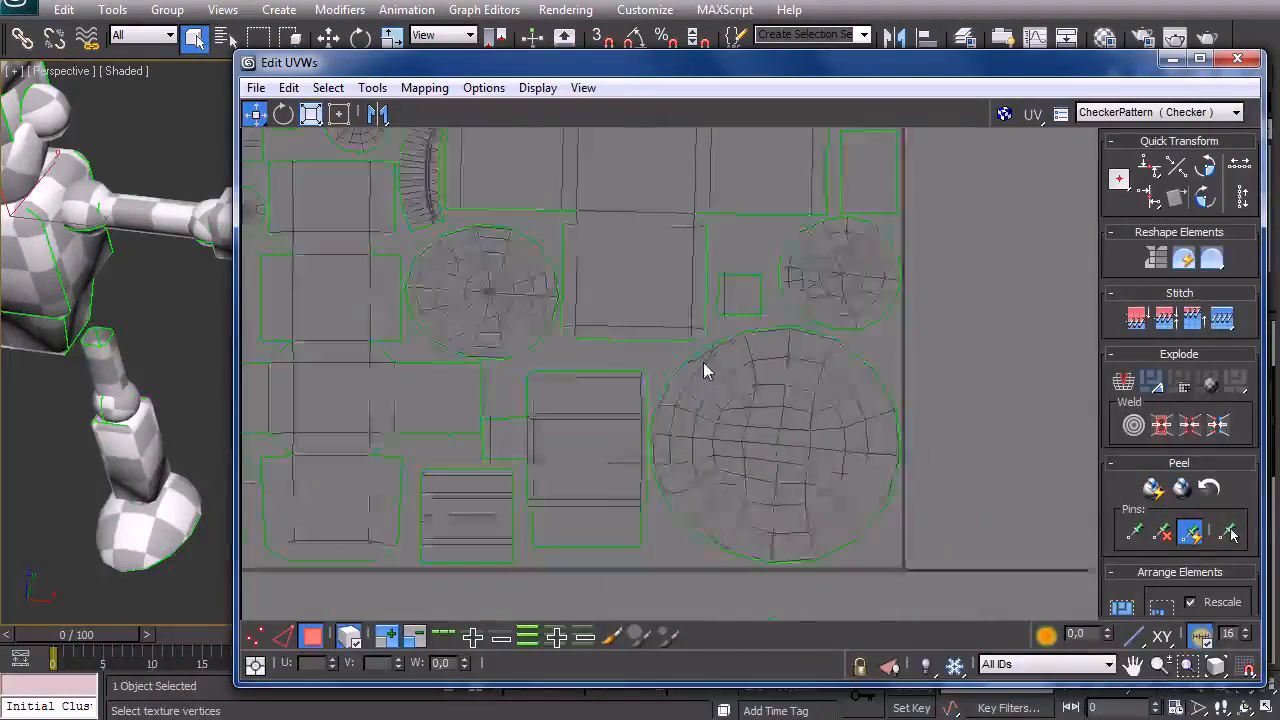
scroll(690, 385, "down", 2)
scroll(655, 465, "up", 2)
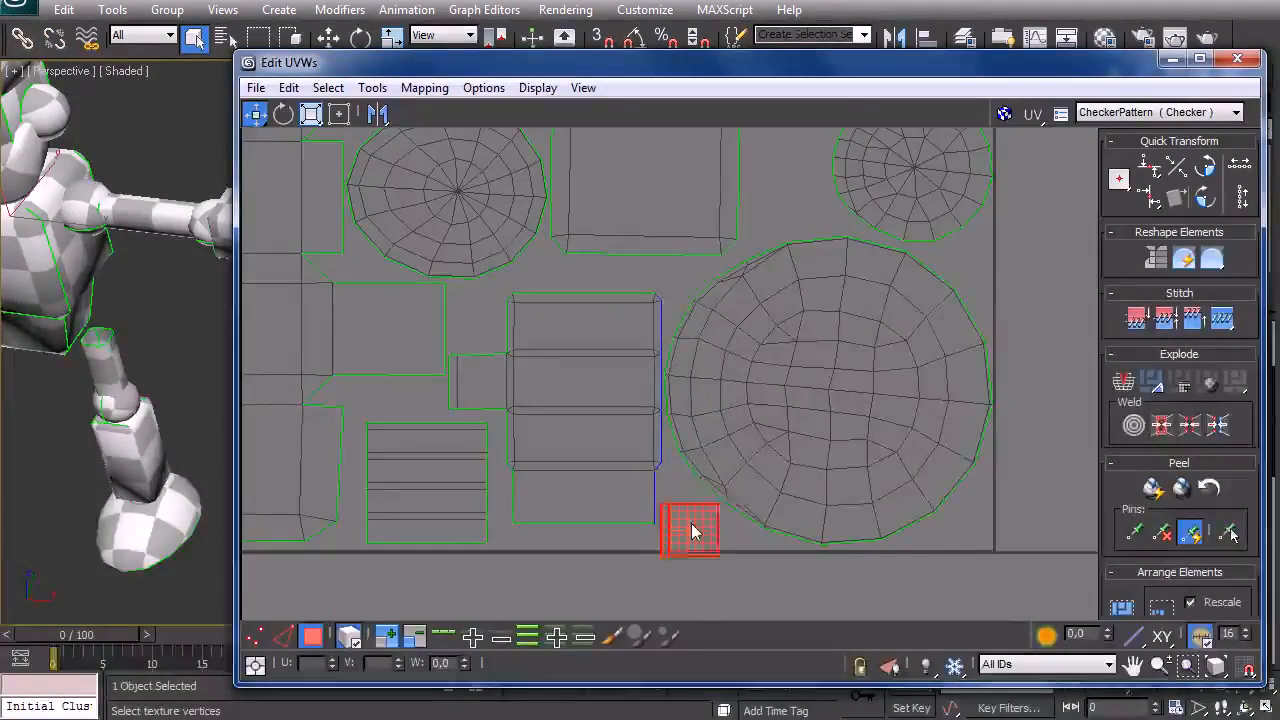
scroll(690, 525, "up", 2)
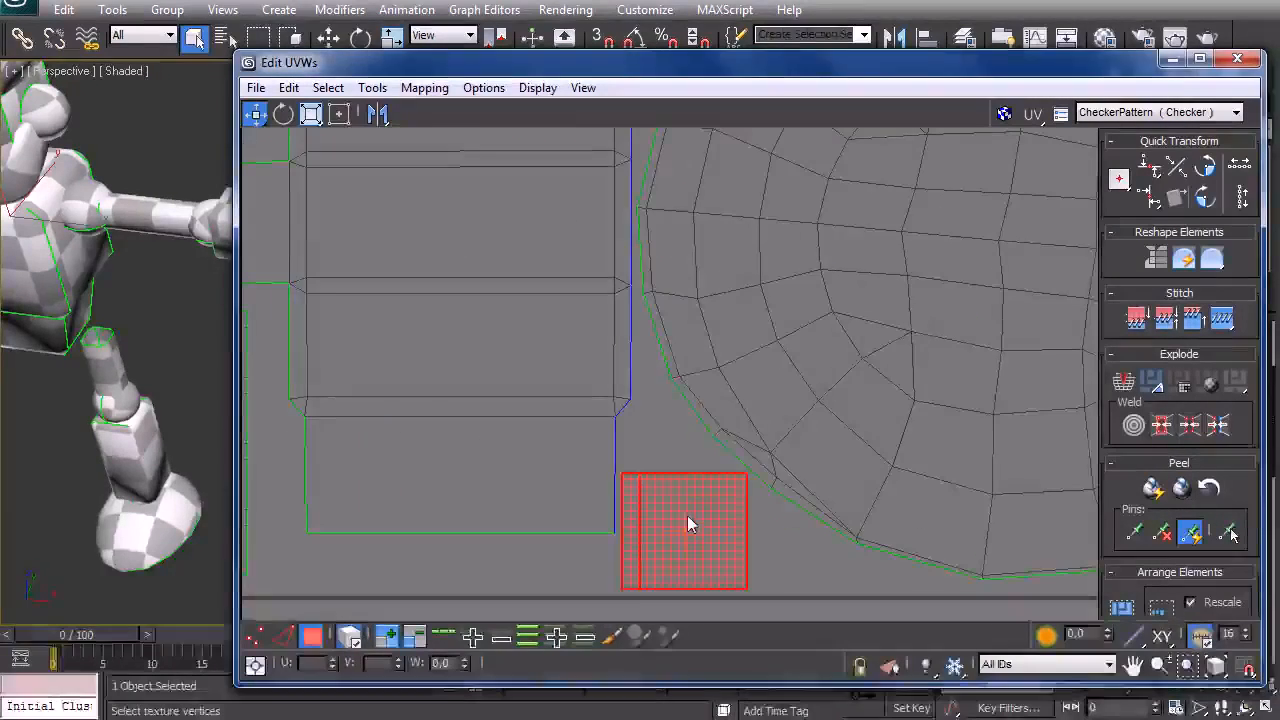
scroll(654, 455, "down", 2)
scroll(655, 460, "down", 1)
scroll(615, 424, "up", 1)
scroll(709, 446, "down", 3)
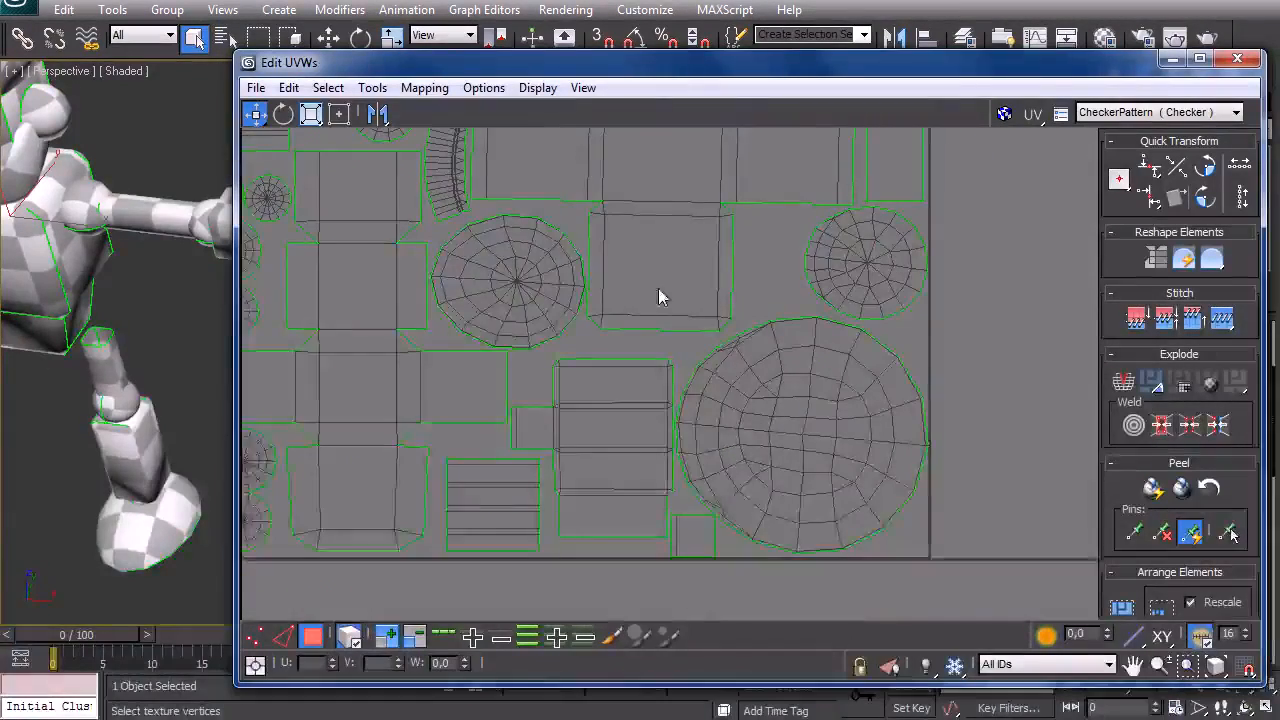
Examine the packed shell layout across the whole UV tile for remaining gaps and tight spots
middle_click_drag(658, 289, 681, 347)
scroll(574, 349, "up", 2)
middle_click_drag(548, 333, 682, 346)
scroll(683, 349, "down", 2)
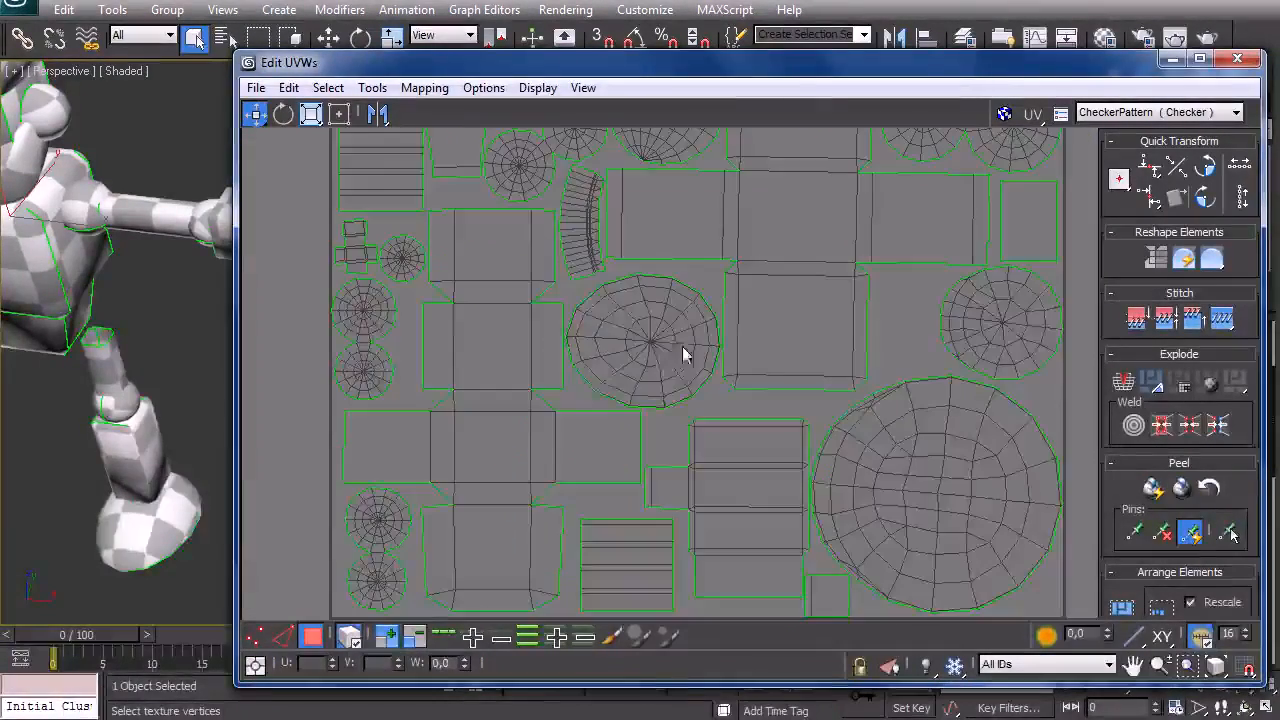
scroll(509, 443, "down", 3)
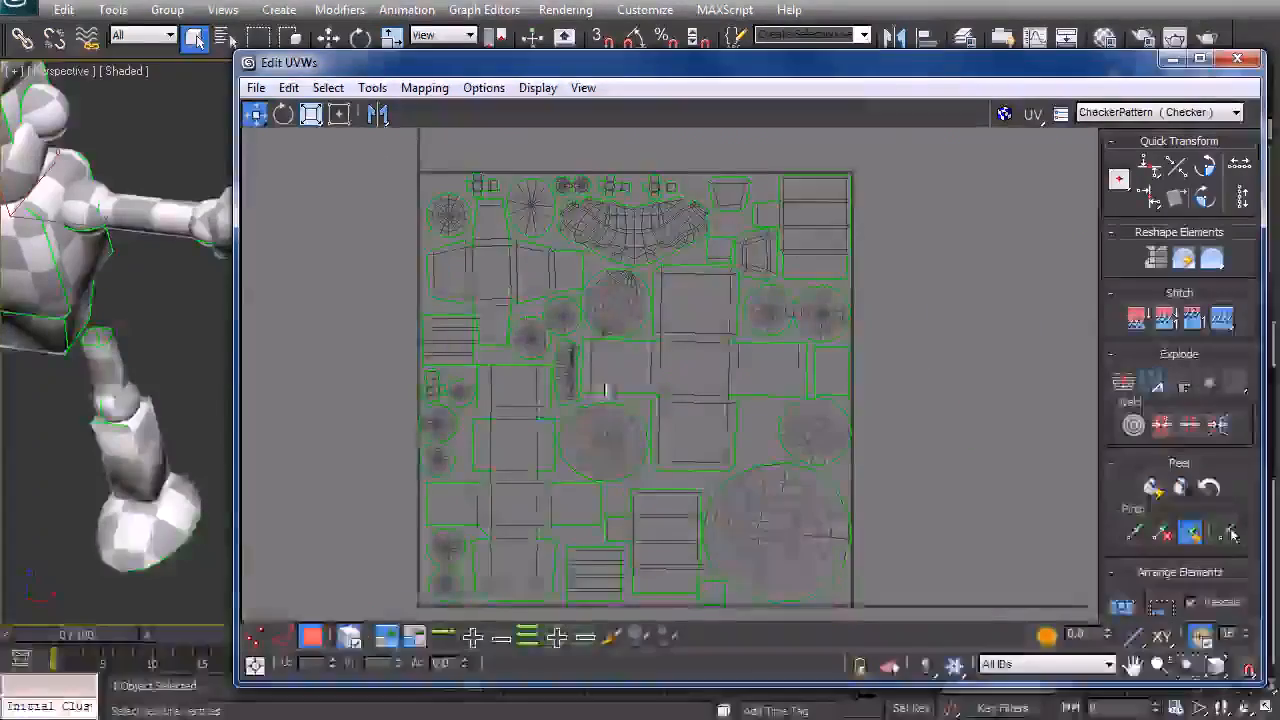
left_click_drag(608, 75, 543, 65)
scroll(740, 380, "up", 3)
scroll(651, 309, "down", 3)
Select all shells and use Freeform Mode to pull their top-right corner slightly inward from the tile border
left_click_drag(318, 139, 446, 259)
left_click_drag(785, 545, 786, 546)
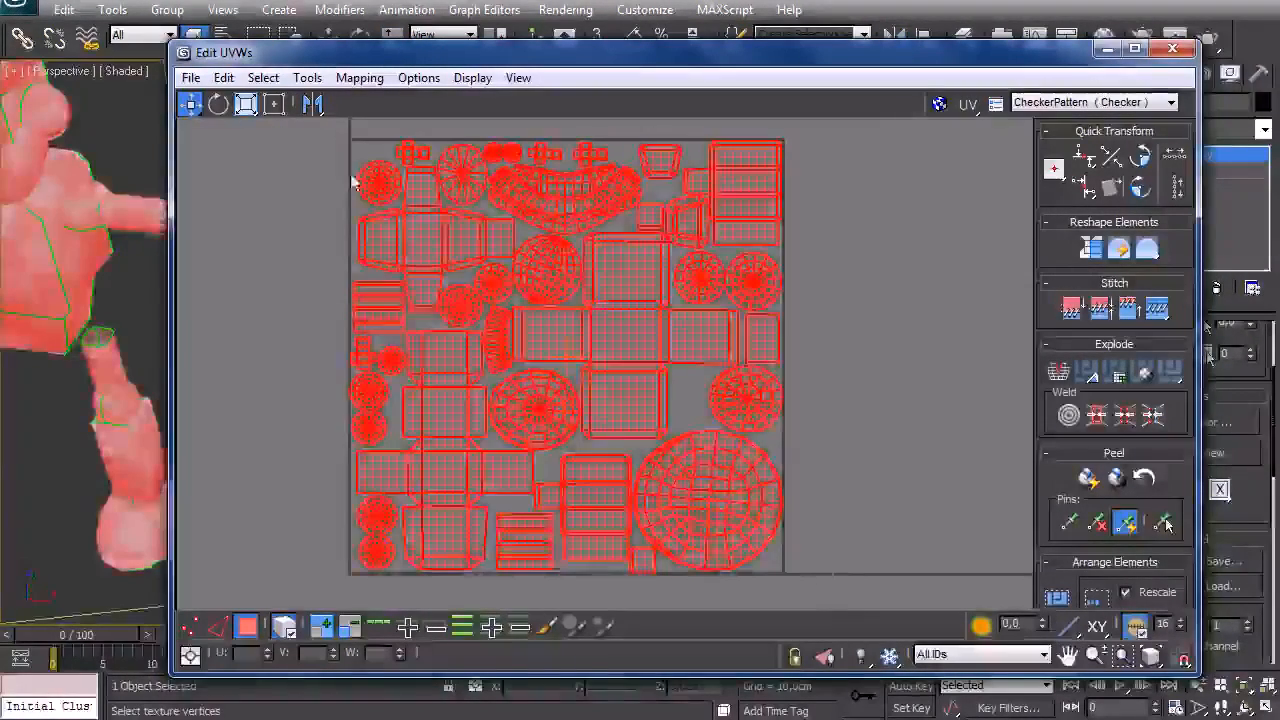
left_click(271, 105)
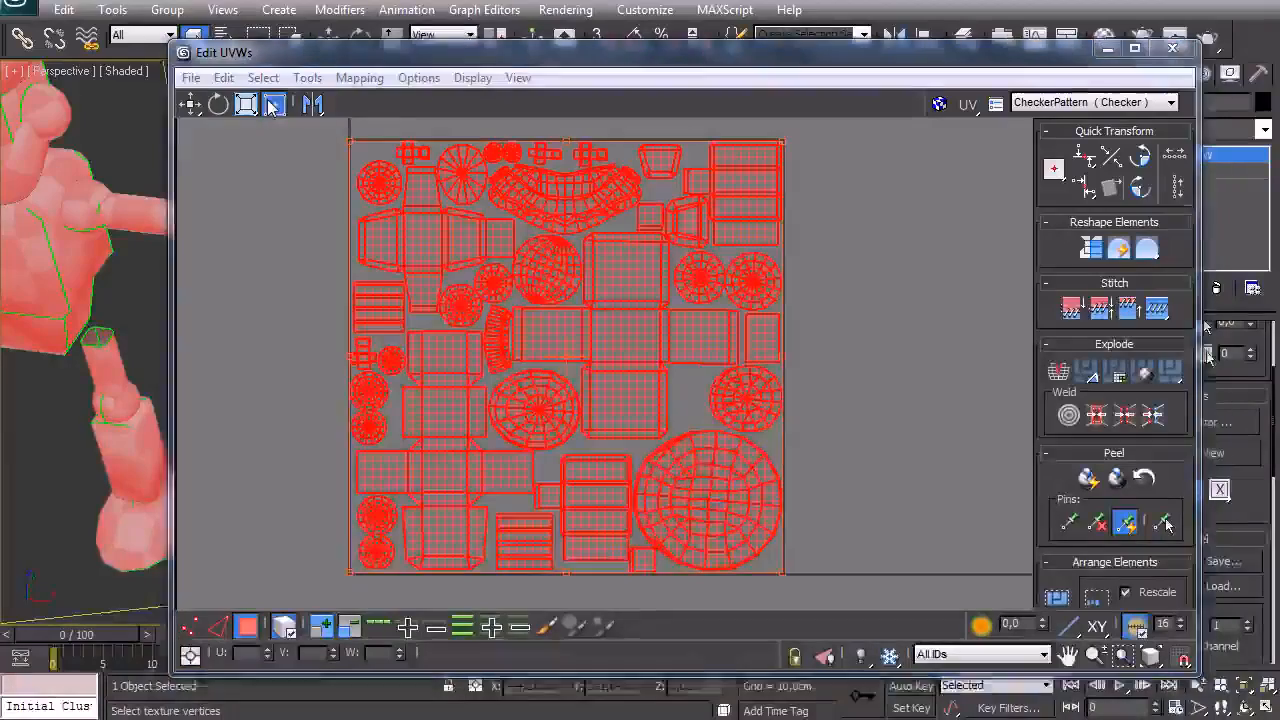
scroll(923, 219, "up", 3)
scroll(771, 176, "up", 8)
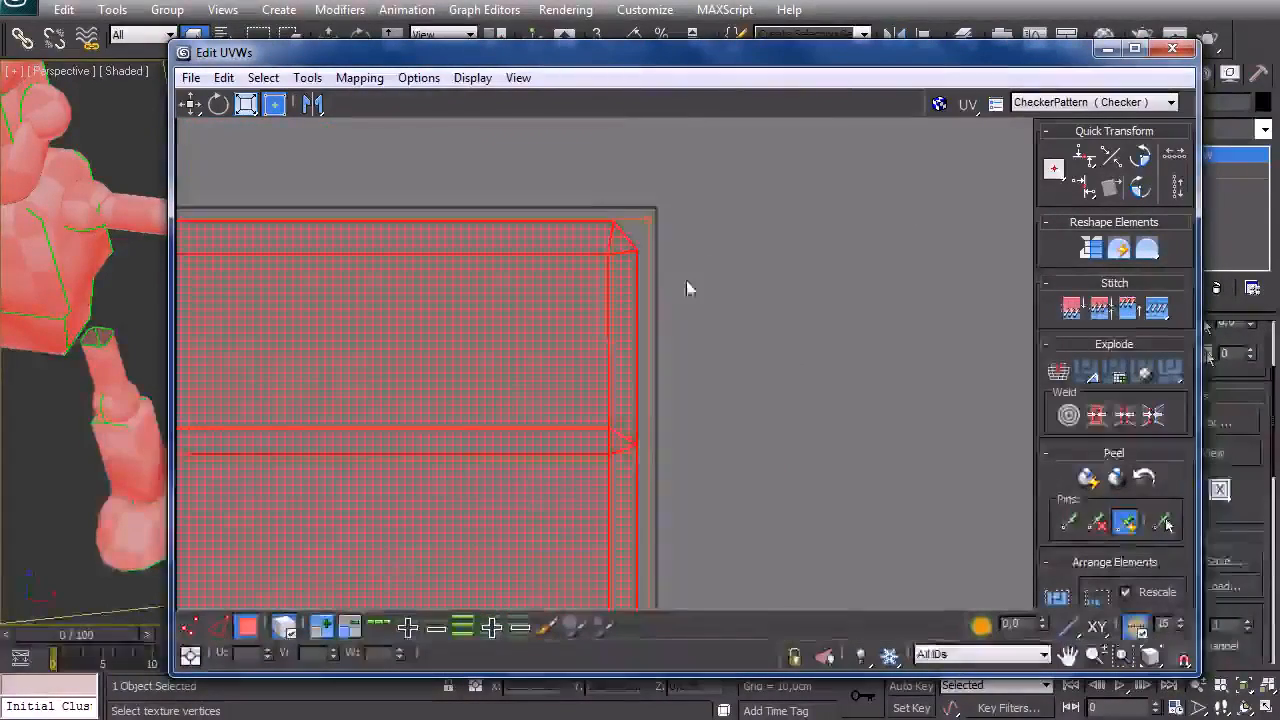
scroll(692, 288, "up", 3)
left_click_drag(723, 269, 701, 269)
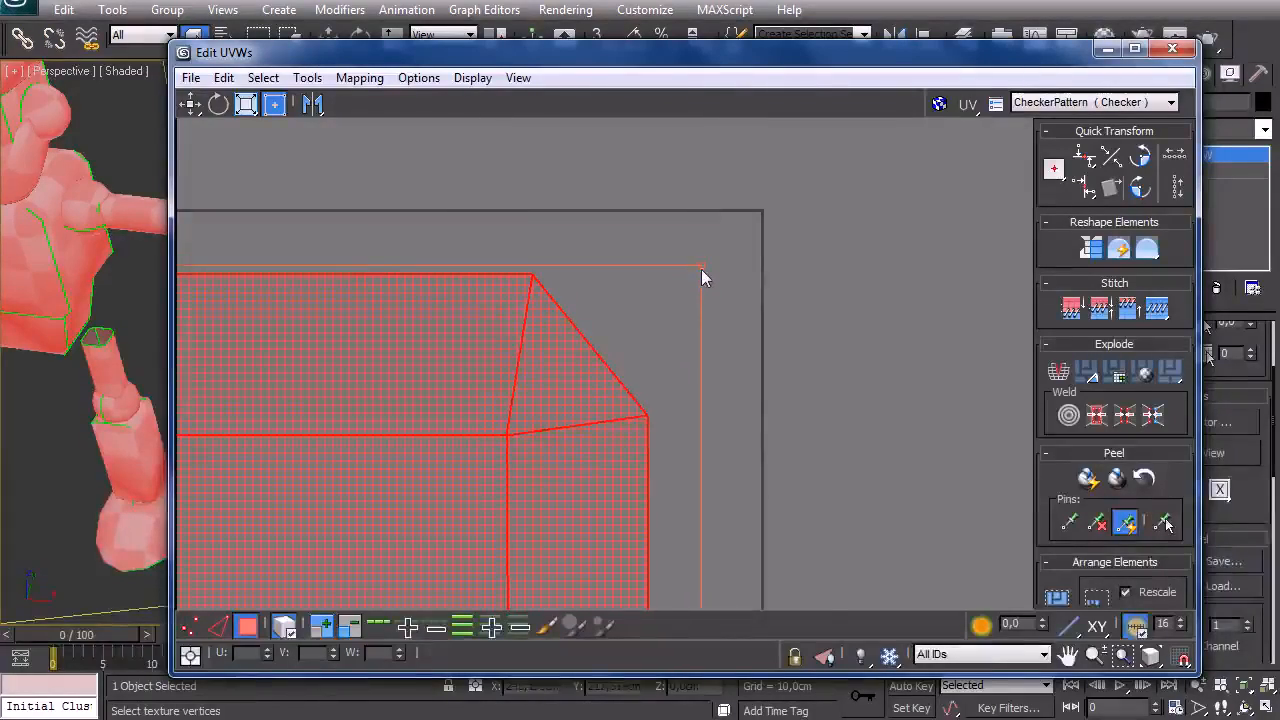
scroll(851, 291, "down", 5)
scroll(794, 514, "down", 8)
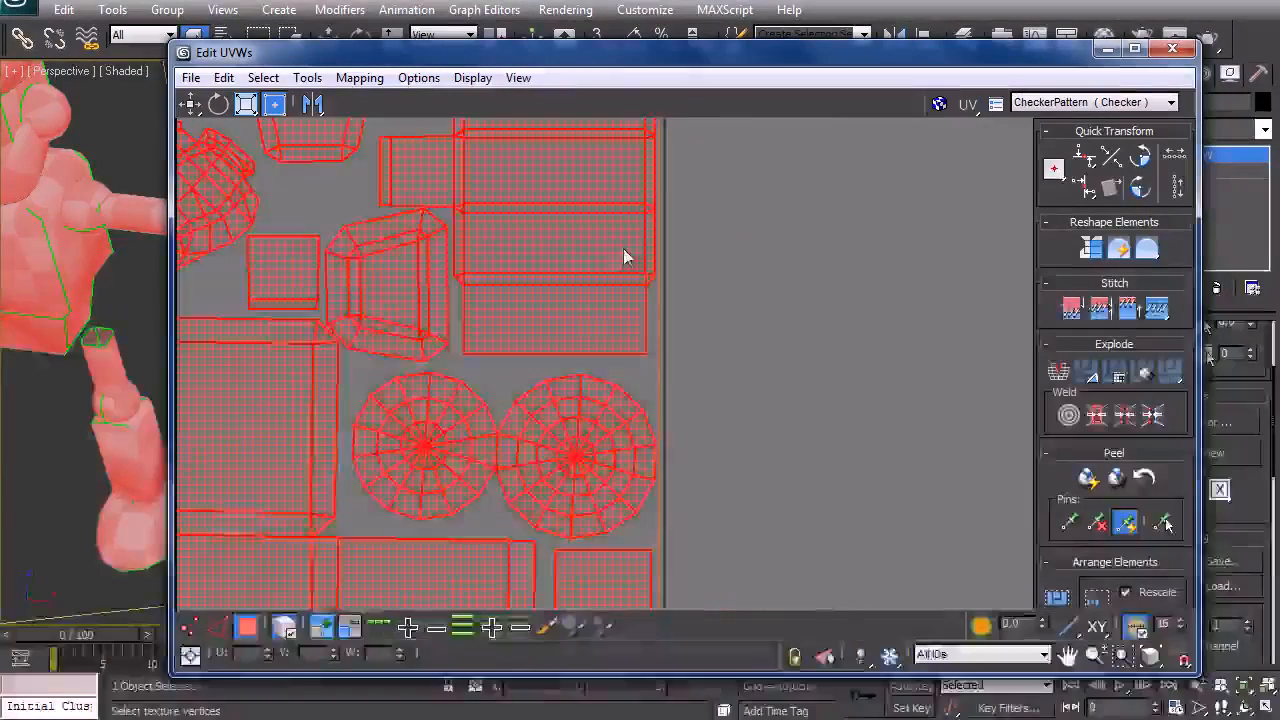
Scale all shells slightly inward from their bottom-right corner to leave a margin at the tile border
scroll(648, 300, "up", 2)
middle_click_drag(650, 580, 664, 289)
scroll(680, 330, "up", 8)
left_click_drag(708, 213, 690, 205)
scroll(640, 297, "down", 6)
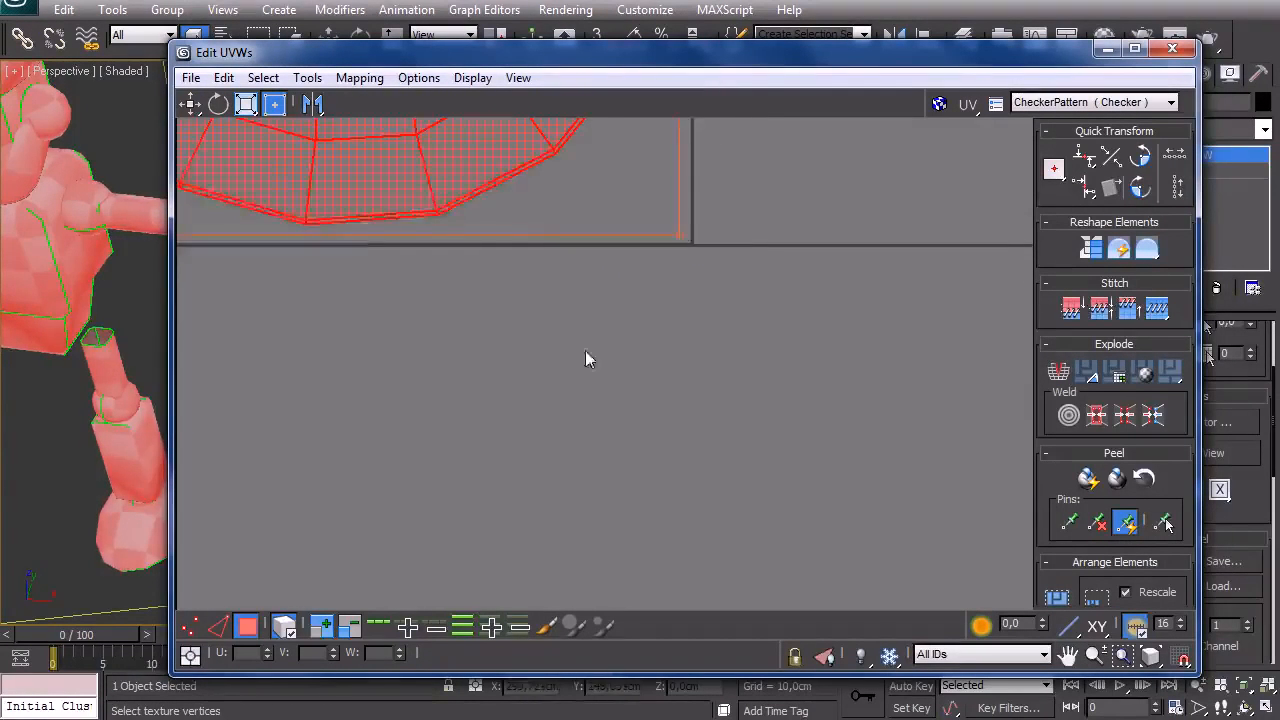
Pull the bottom-left corner of the whole shell selection inward to leave a margin at the tile border
scroll(554, 318, "up", 3)
scroll(334, 287, "up", 2)
middle_click_drag(334, 287, 674, 353)
scroll(532, 381, "up", 2)
middle_click_drag(532, 381, 714, 402)
left_click_drag(691, 394, 730, 383)
scroll(730, 383, "down", 4)
Pull the top-left corner of the whole shell selection slightly inward from the tile border and deselect all shells
middle_click_drag(725, 244, 637, 453)
scroll(643, 203, "up", 1)
middle_click_drag(630, 272, 606, 452)
middle_click_drag(602, 224, 585, 413)
scroll(580, 315, "up", 3)
scroll(598, 252, "up", 2)
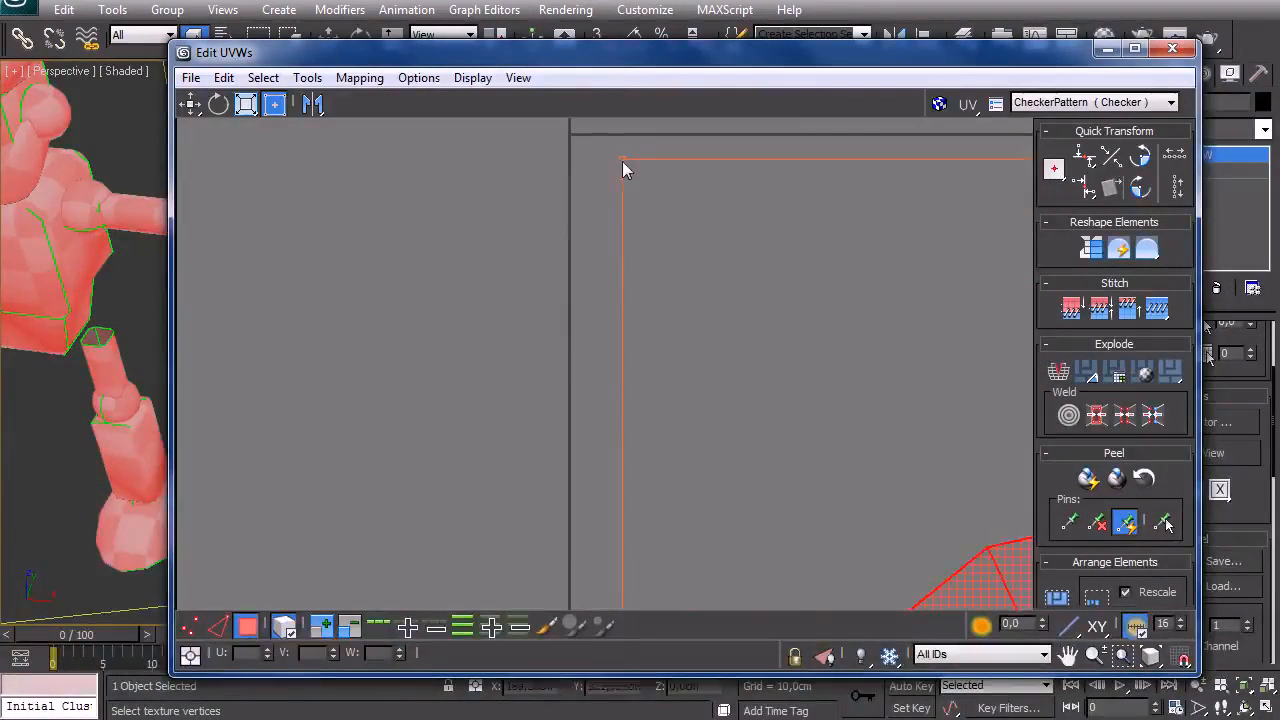
scroll(622, 177, "down", 5)
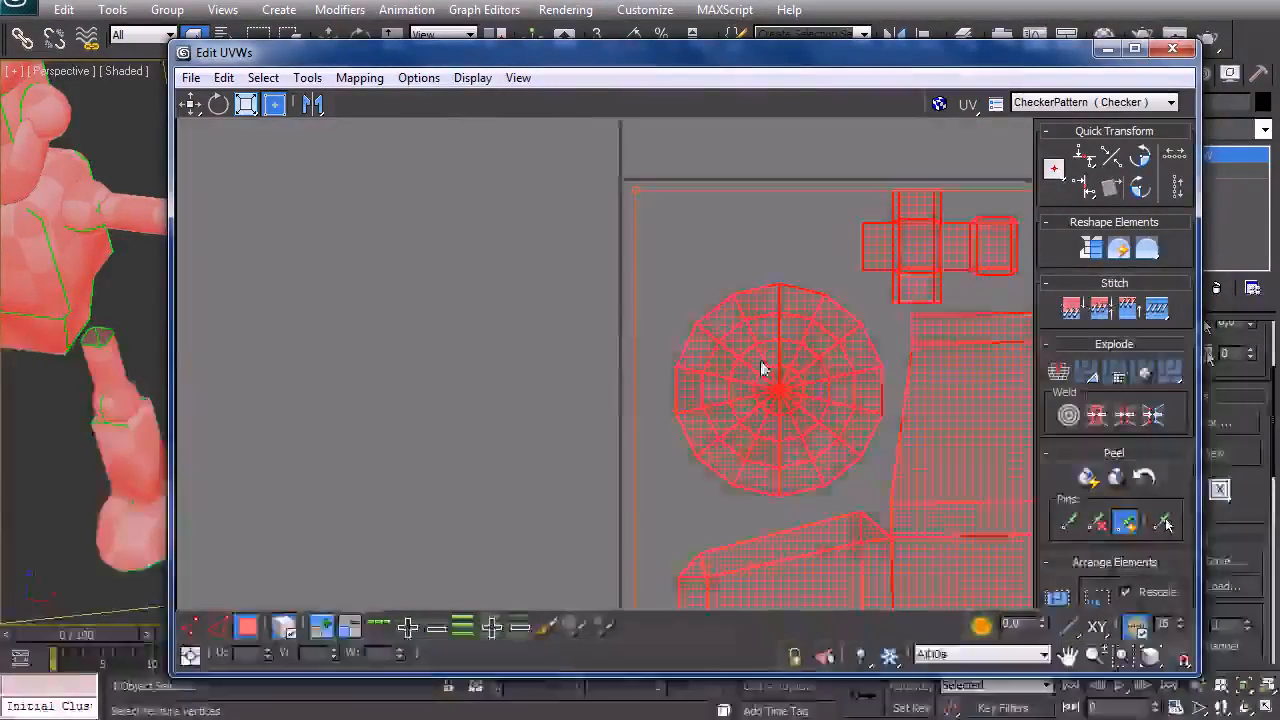
middle_click_drag(708, 298, 590, 228)
scroll(551, 231, "down", 3)
left_click(556, 290)
Inspect the finished UV layout up close and as a whole, checking the spacing between shells and the tile margins
scroll(555, 287, "up", 3)
middle_click_drag(652, 342, 600, 306)
scroll(600, 305, "down", 2)
scroll(689, 349, "up", 2)
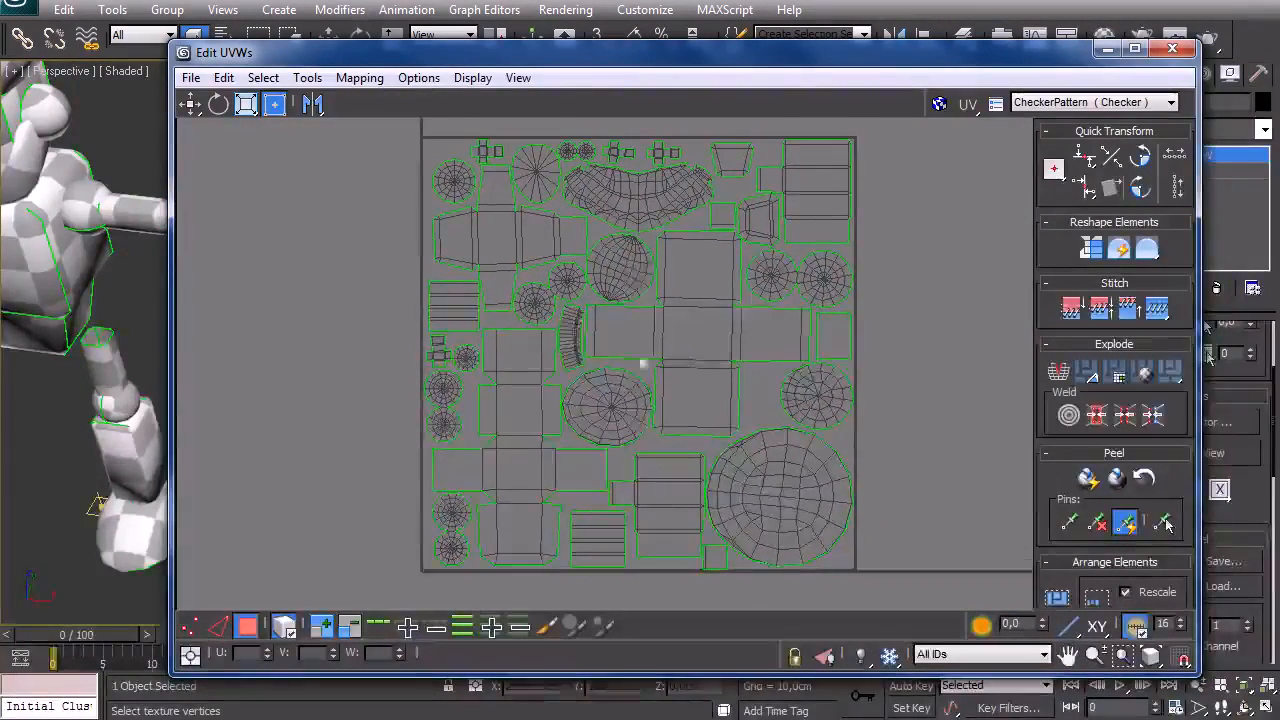
scroll(670, 220, "up", 6)
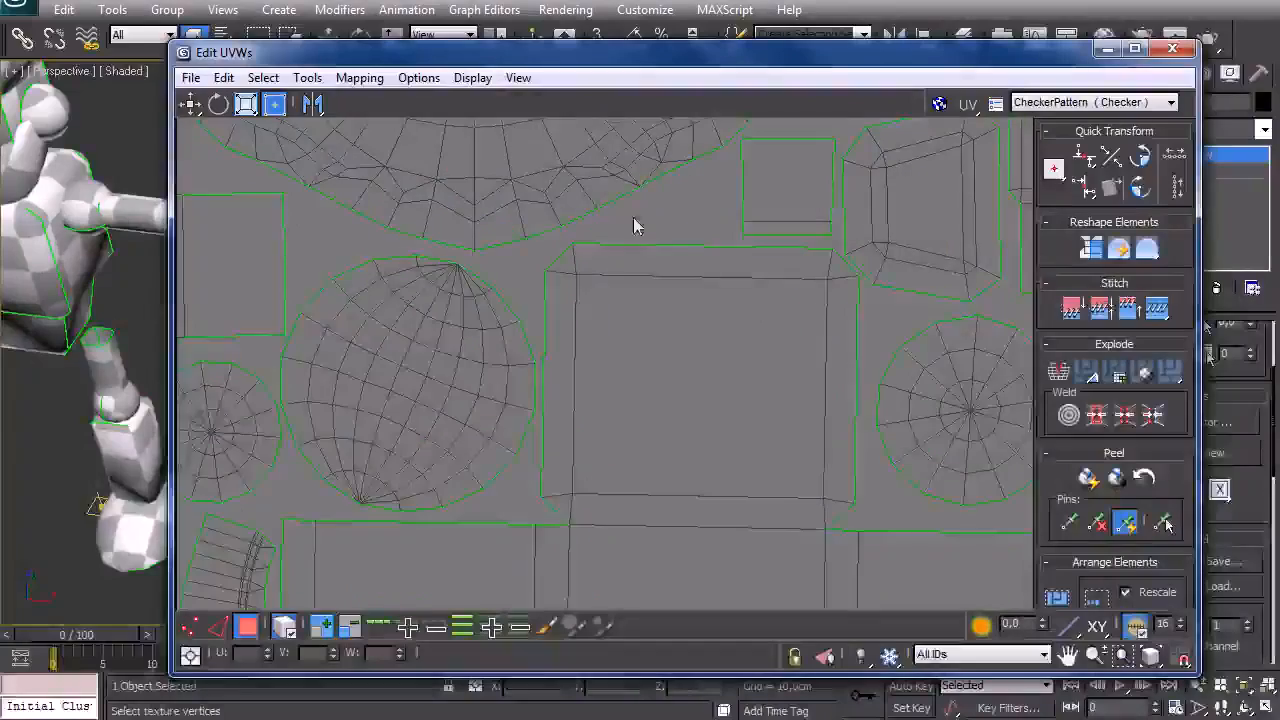
scroll(677, 236, "down", 6)
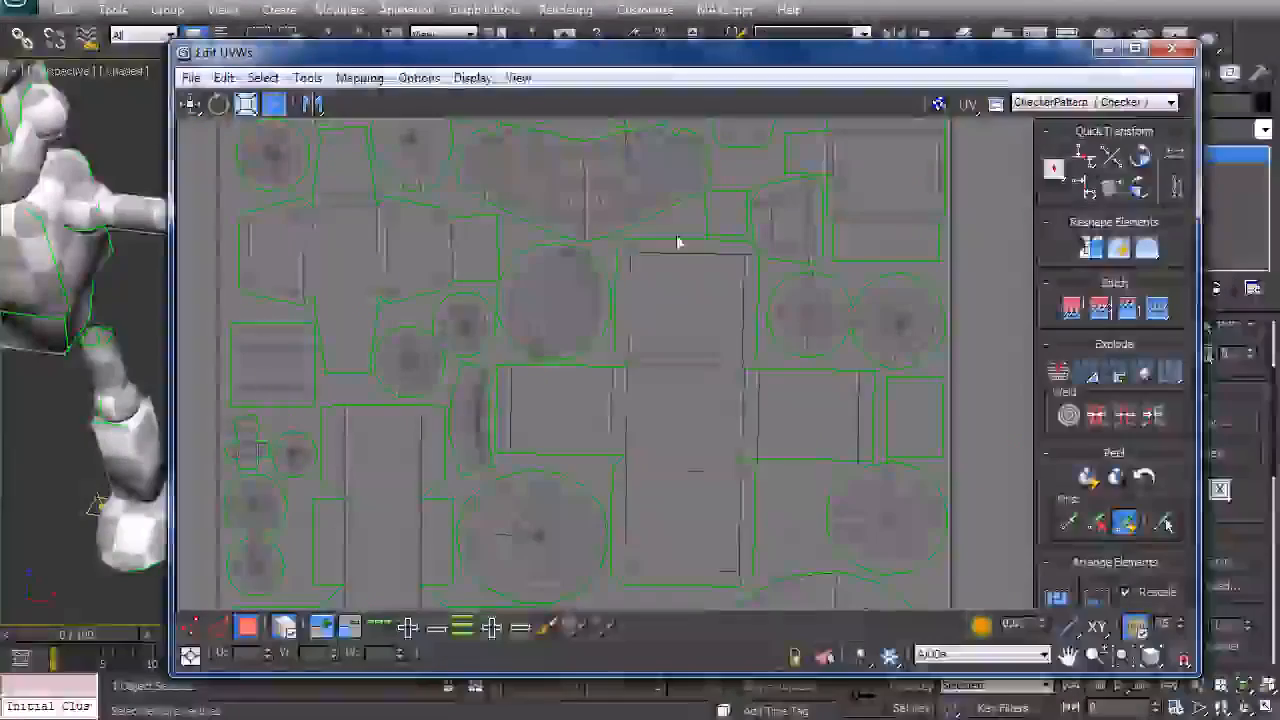
scroll(662, 320, "up", 8)
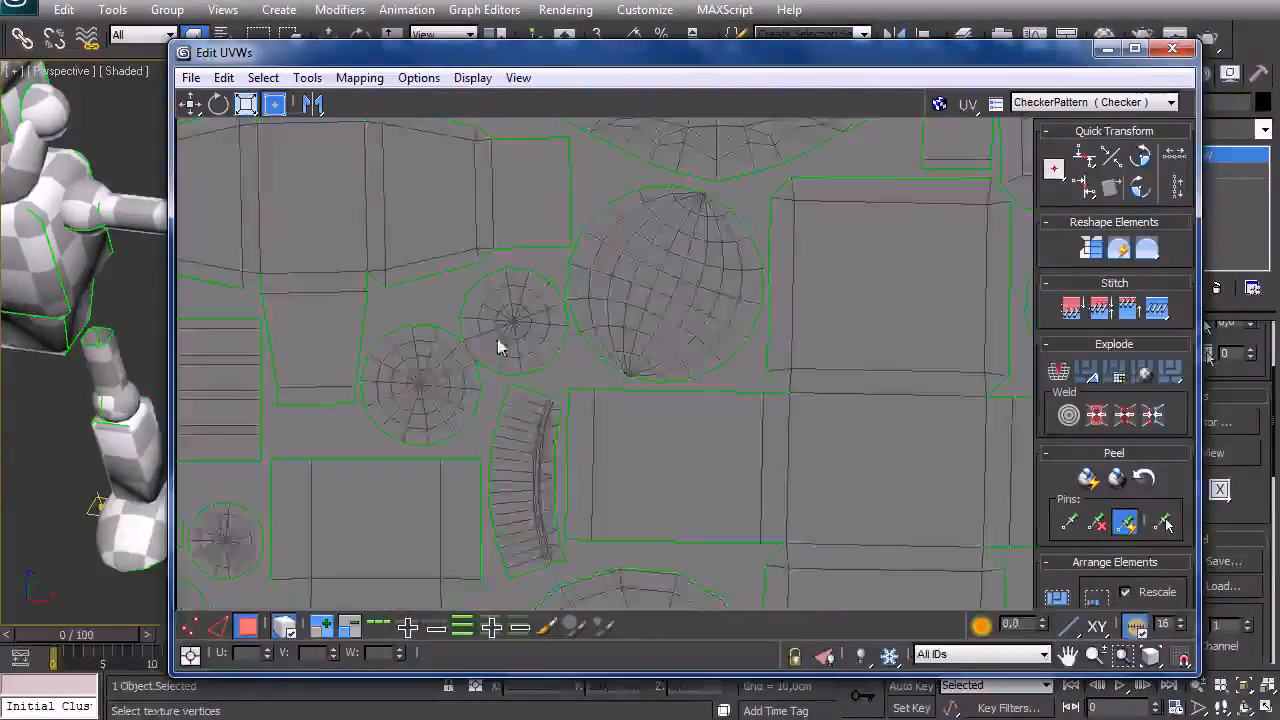
scroll(588, 291, "down", 8)
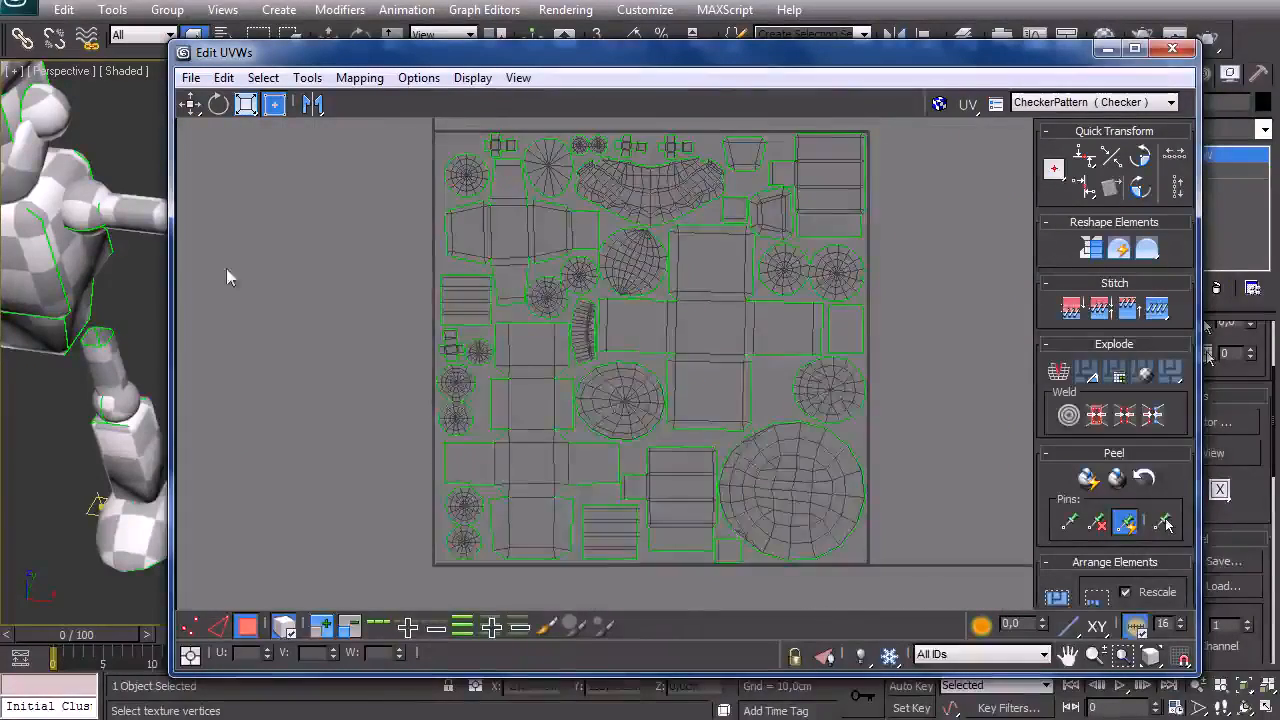
scroll(436, 327, "up", 4)
scroll(484, 404, "up", 5)
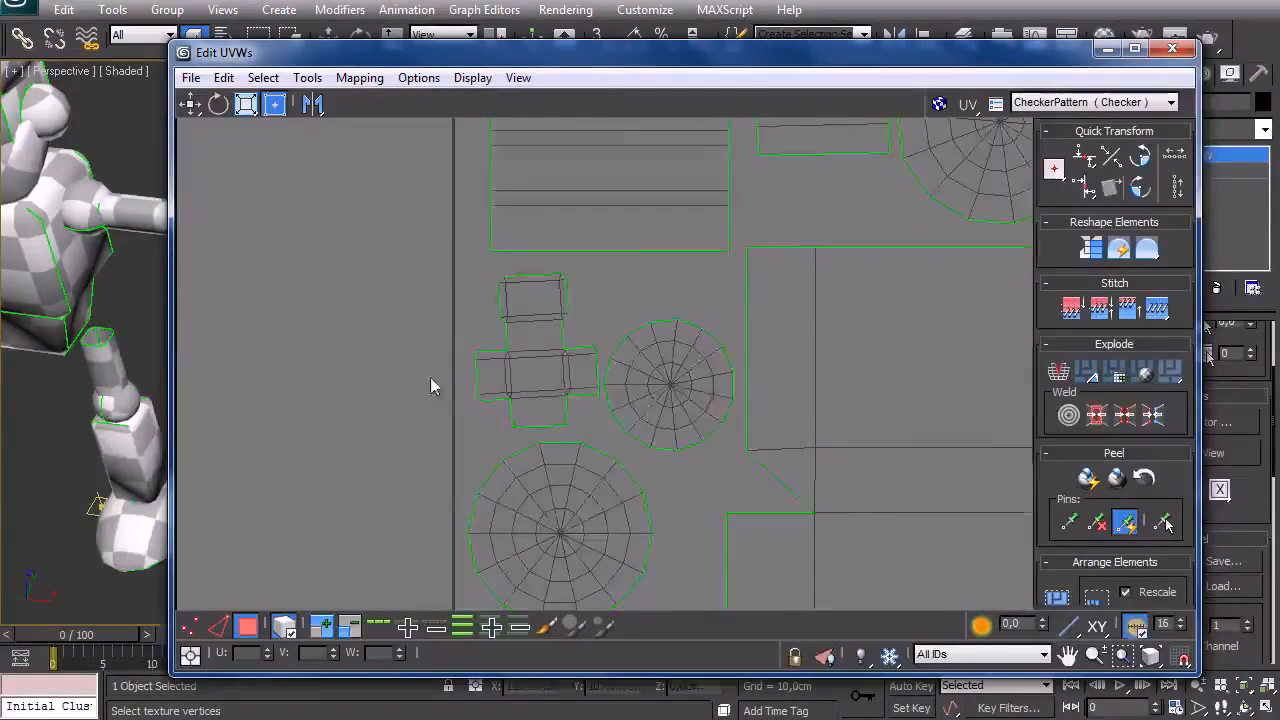
scroll(333, 377, "down", 5)
scroll(333, 368, "up", 3)
scroll(333, 368, "down", 3)
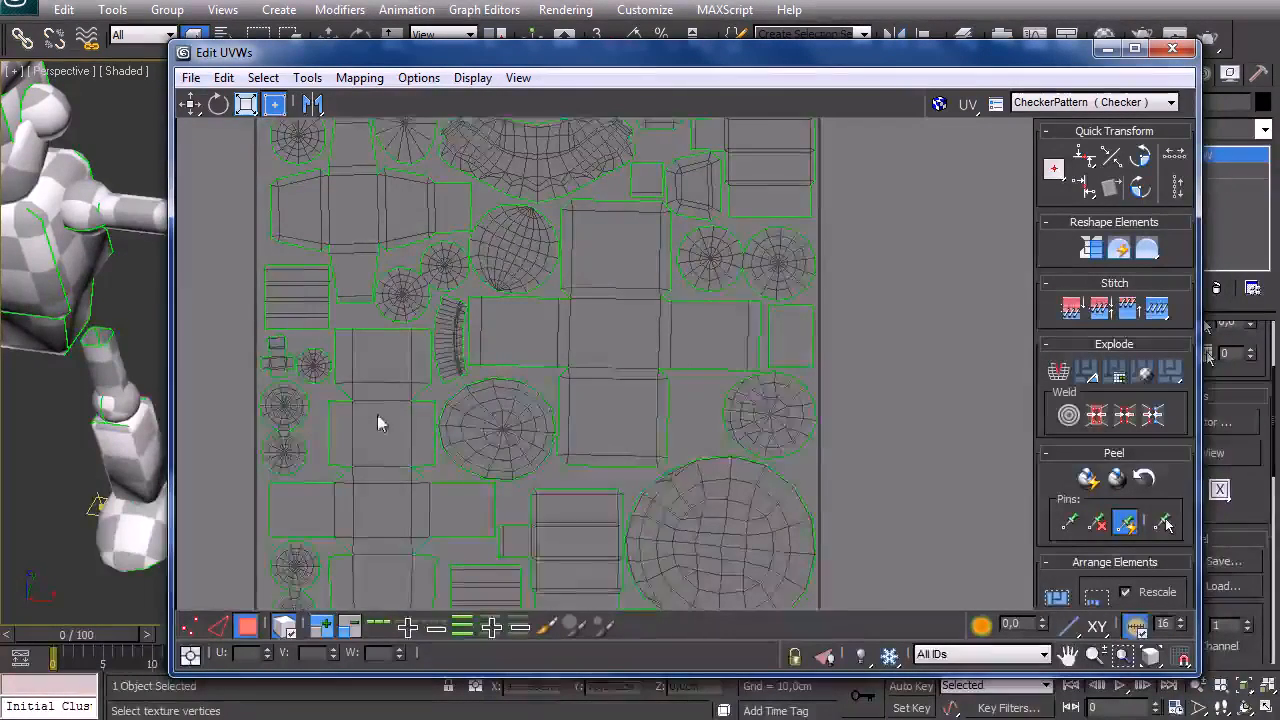
scroll(432, 390, "down", 4)
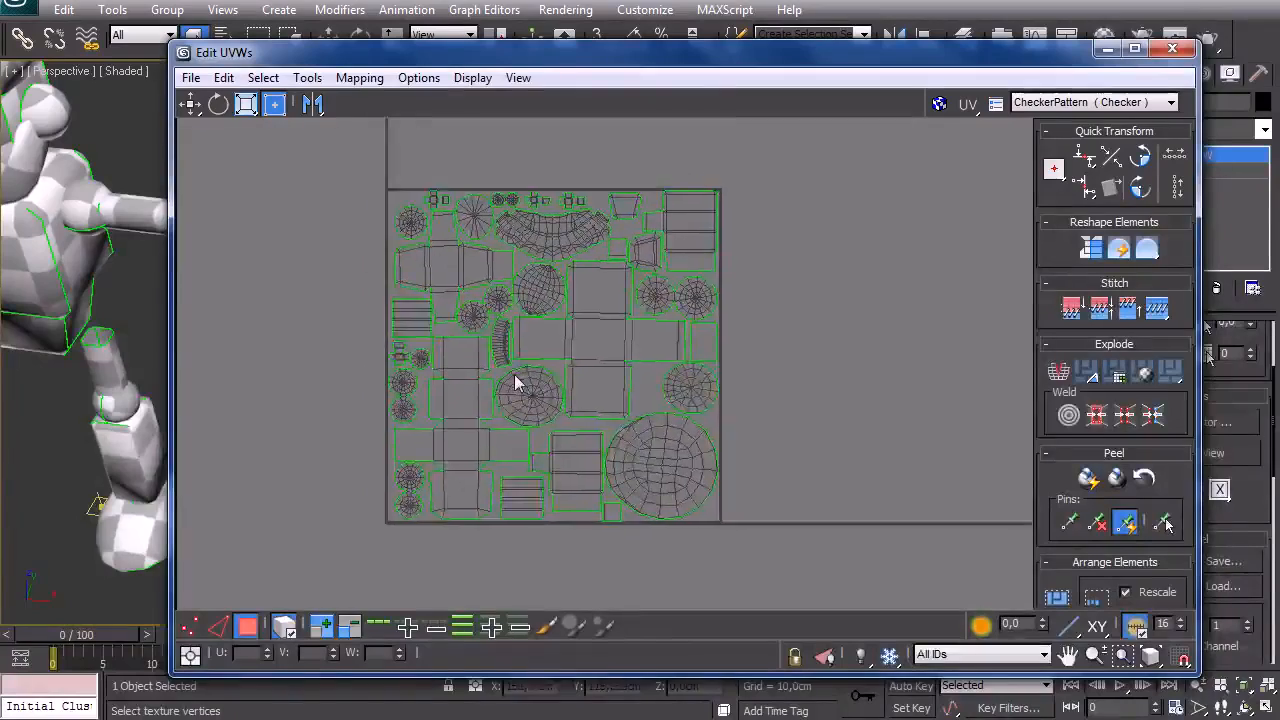
scroll(505, 372, "up", 2)
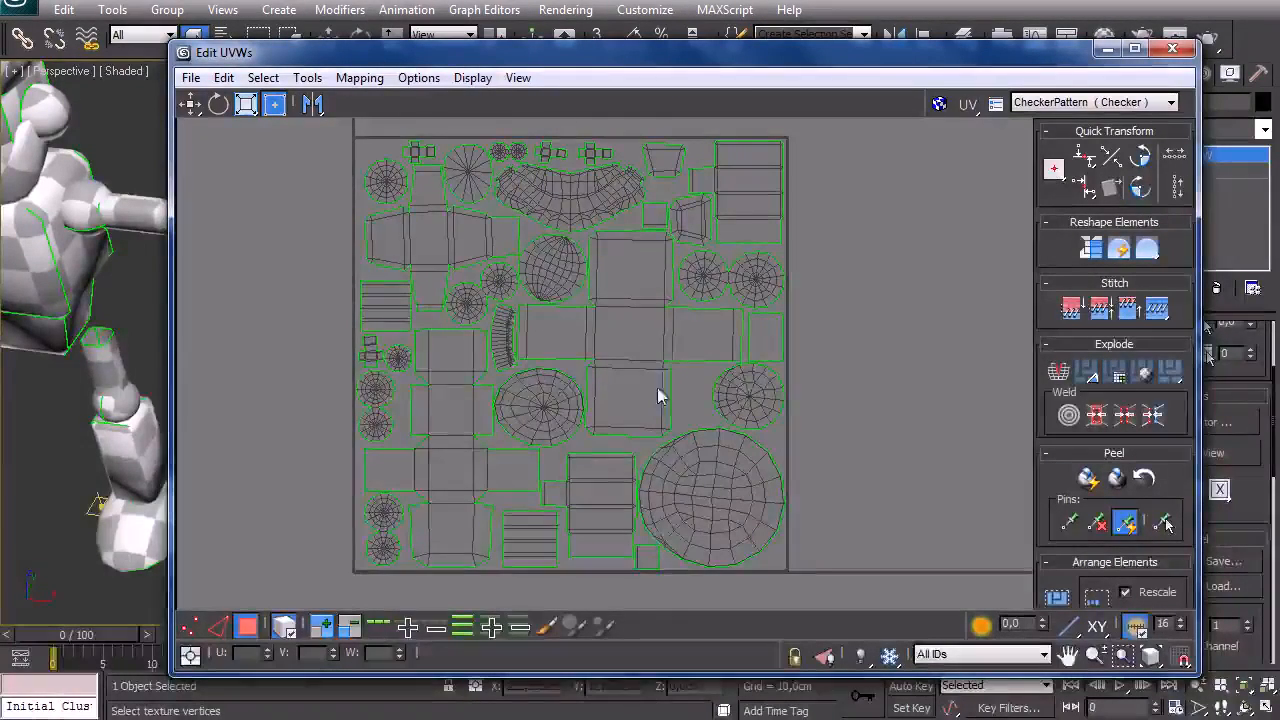
scroll(613, 398, "up", 2)
scroll(609, 400, "down", 2)
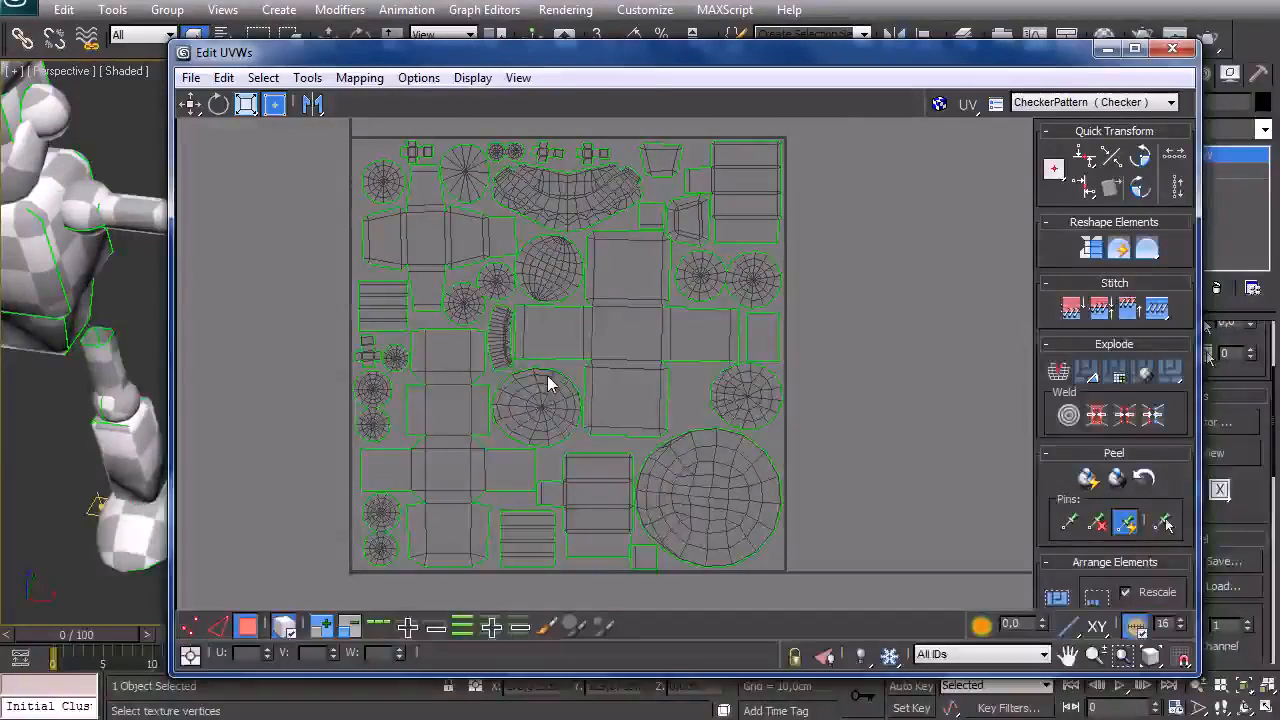